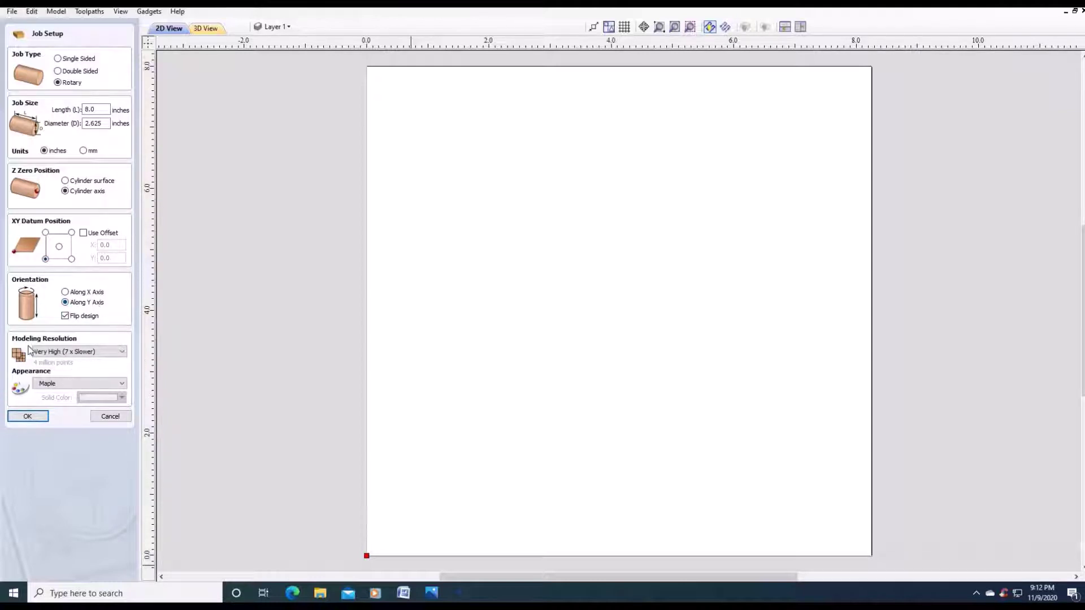
- Confirm the rotary job setup at 8.2467 × 8.0 inches, 1.3125 inches deep
left_click(40, 418)
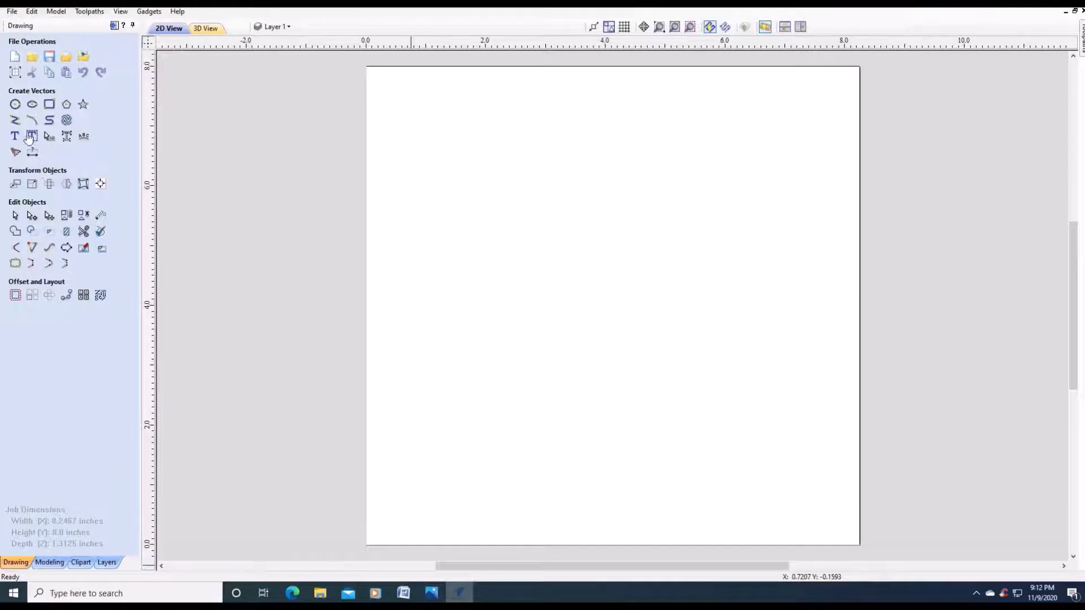
- Draw a horizontal 8.2412-inch line at angle 0 starting from X 0, Y 7
left_click(15, 120)
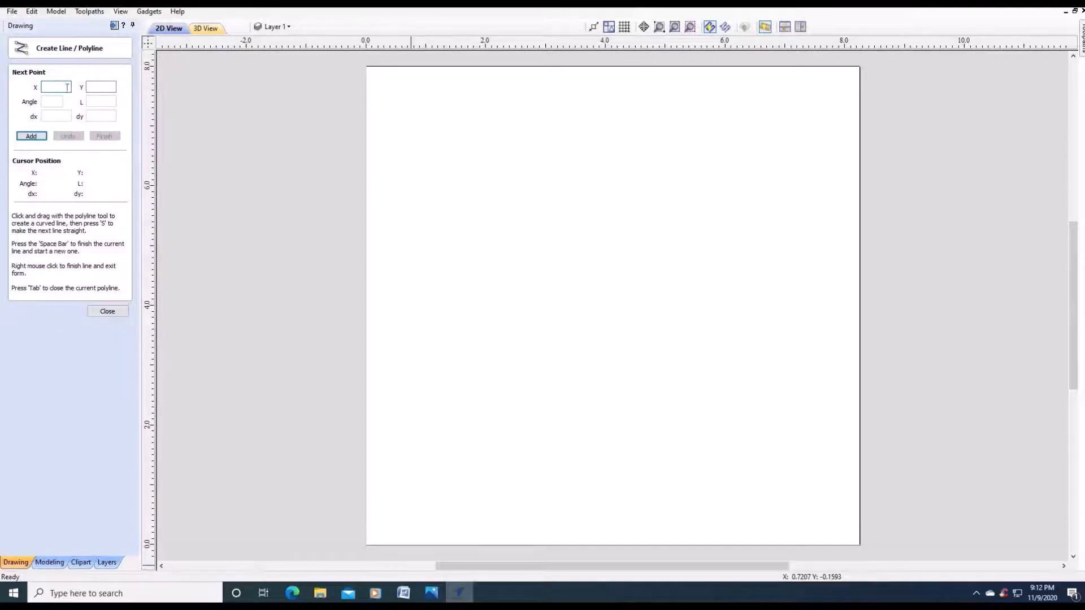
type("0")
left_click(95, 86)
type("7")
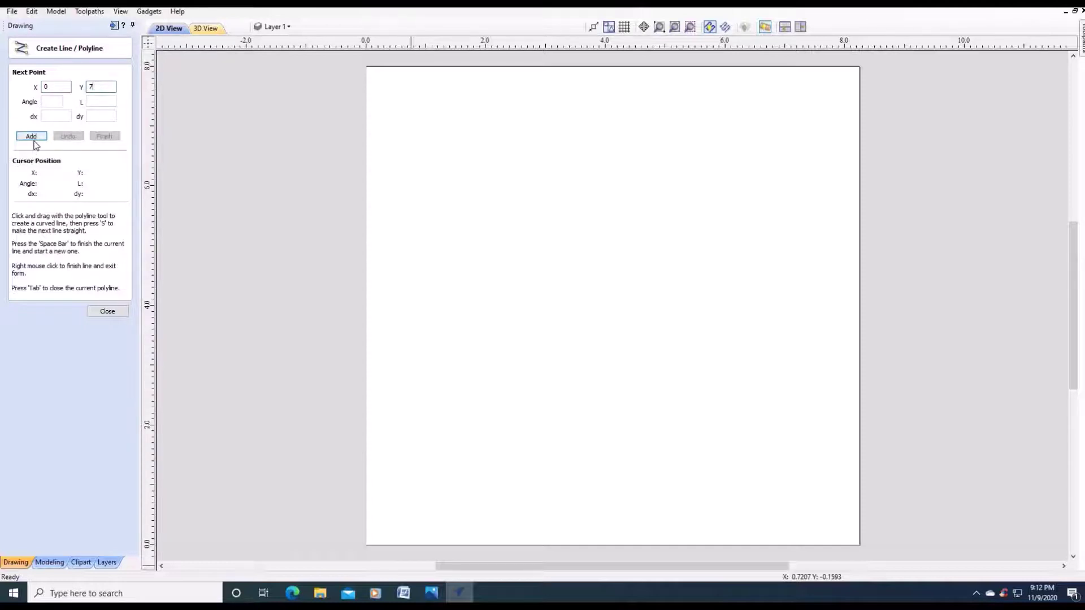
left_click(32, 138)
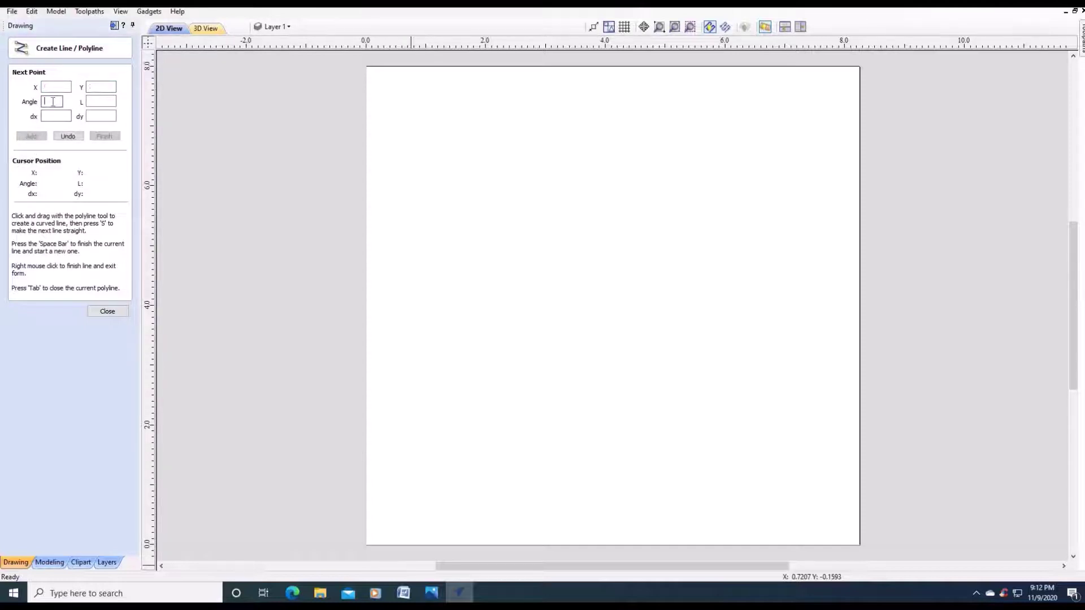
type("0")
left_click(92, 100)
type("8.2412")
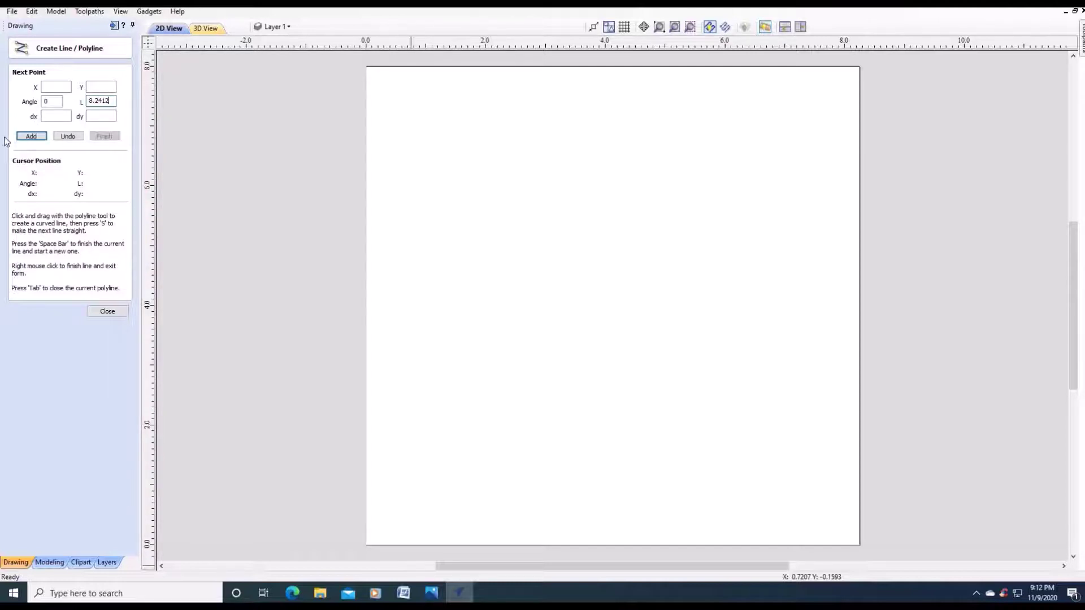
left_click(29, 136)
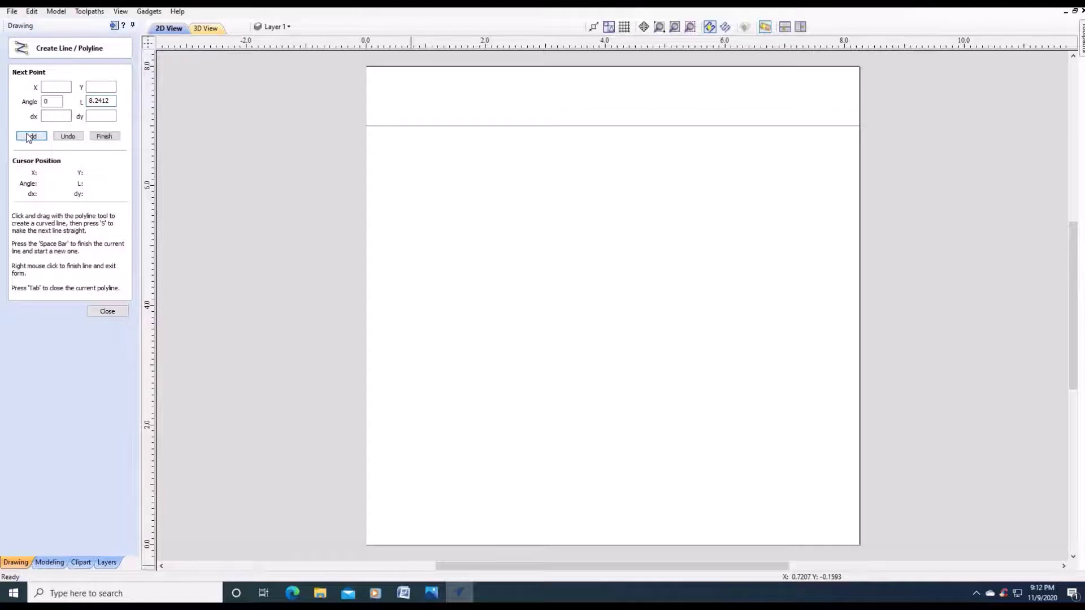
left_click(107, 311)
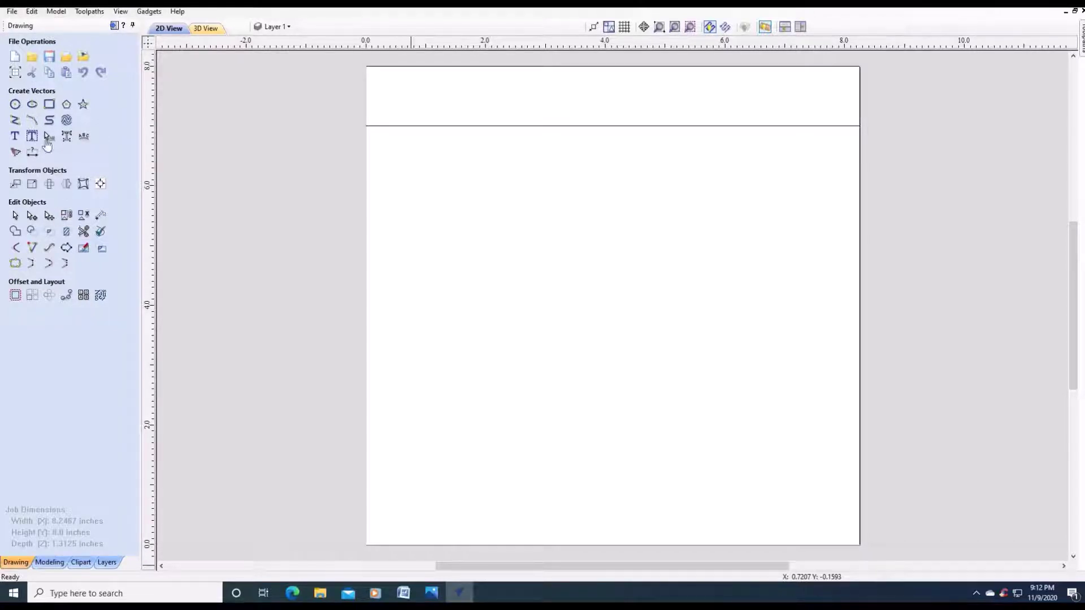
- Draw a 2.5-inch diameter circle centred at X 1.25, Y 0
left_click(15, 105)
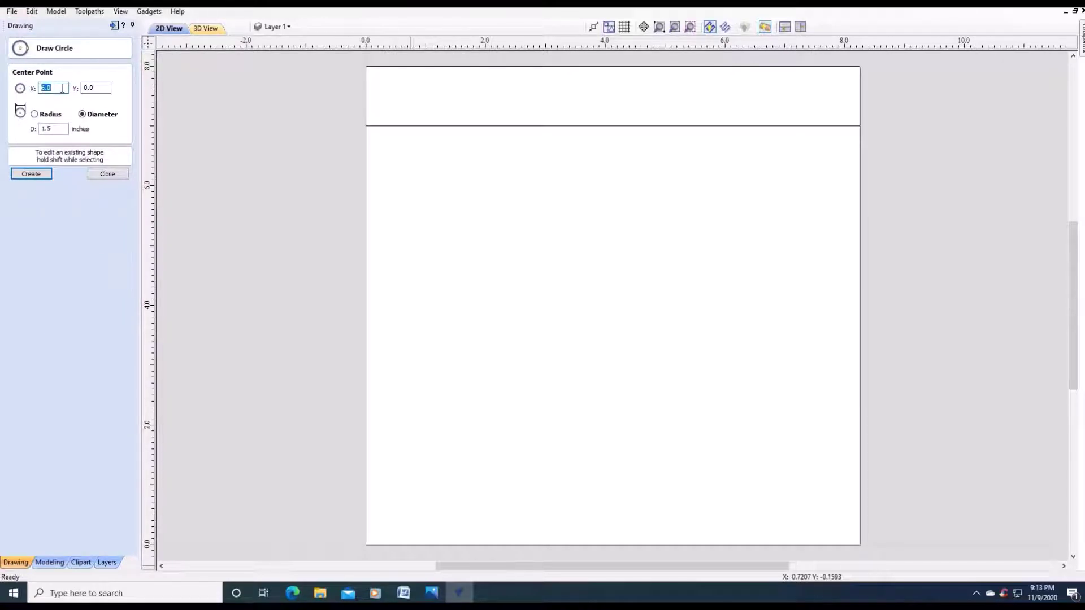
type("1.25")
left_click(58, 131)
double_click(58, 131)
type("2.5")
left_click(37, 178)
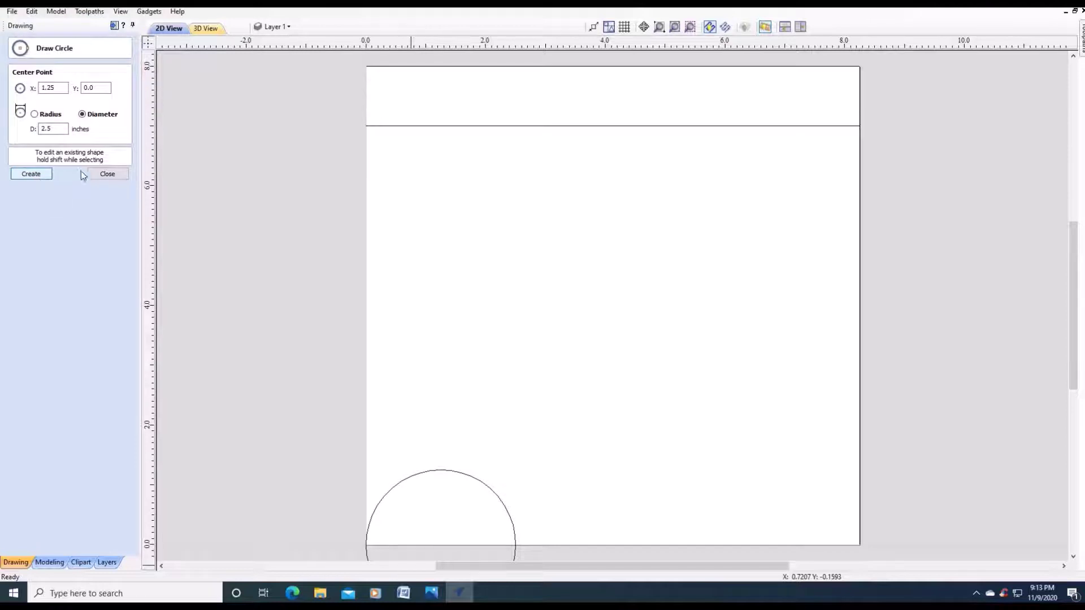
left_click(105, 172)
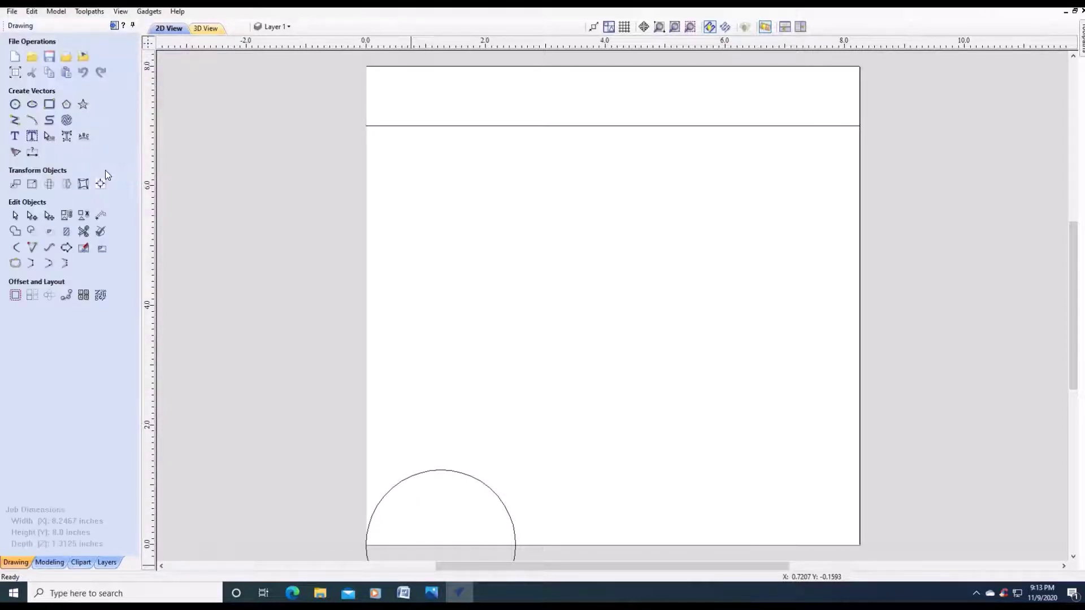
- Draw a 2 × 2-inch square anchored at X 1.25, Y 0
left_click(49, 104)
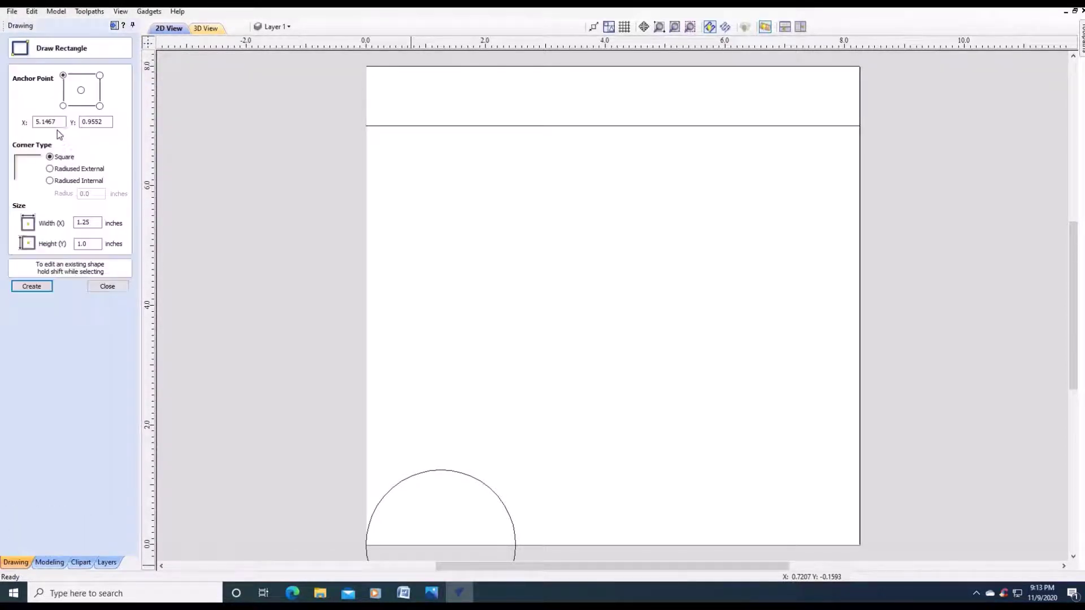
double_click(61, 121)
type("1.25")
left_click(107, 122)
double_click(96, 122)
type("0")
double_click(98, 224)
type("2")
left_click(91, 241)
double_click(90, 241)
type("2")
left_click(40, 287)
left_click(107, 286)
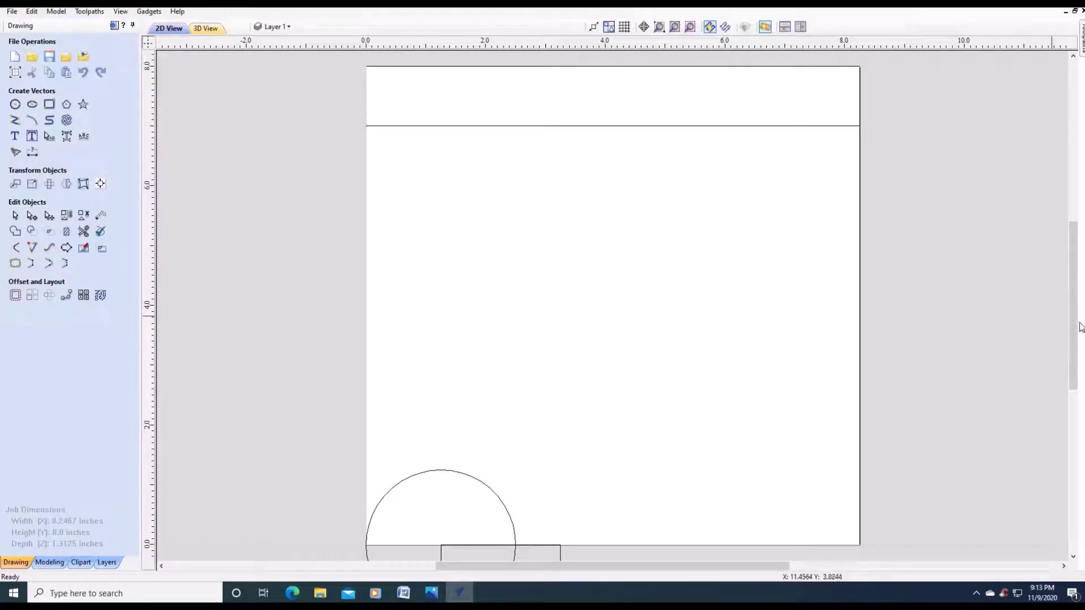
- Drag the 2-inch square so it is centred on the 2.5-inch circle
left_click_drag(1072, 317, 1072, 335)
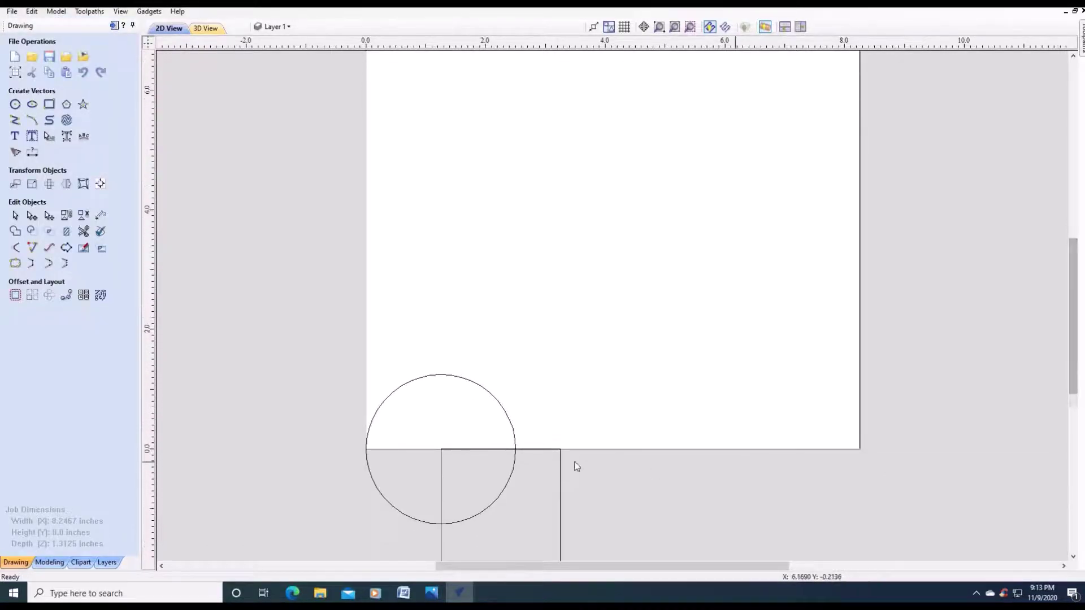
left_click(548, 450)
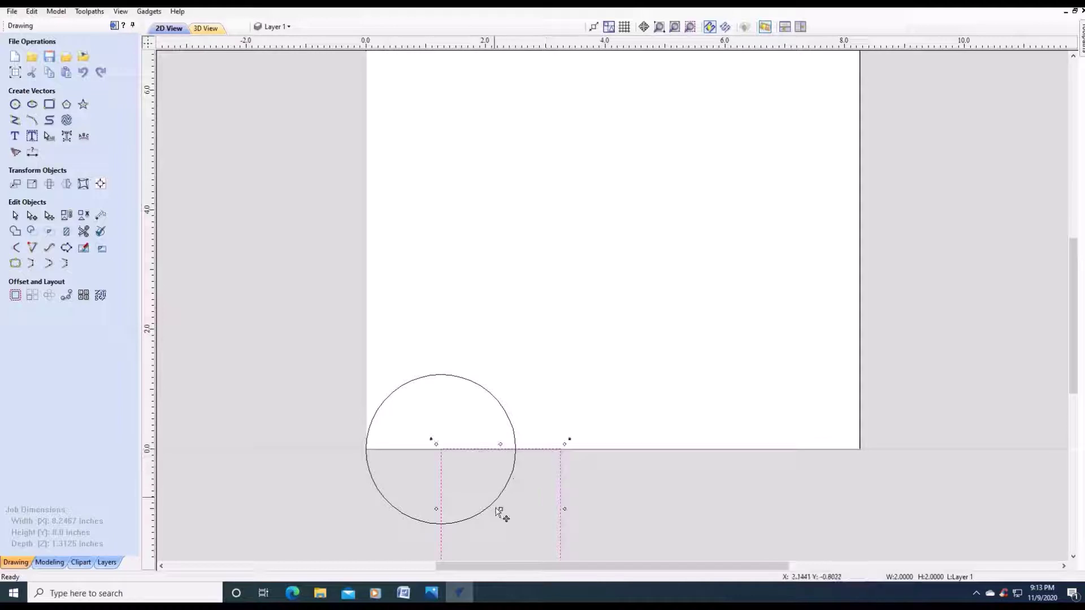
left_click_drag(499, 491, 440, 456)
- Trim away the outer circle arcs, inner square edges and corners, leaving a barrel outline
left_click(201, 276)
left_click(83, 231)
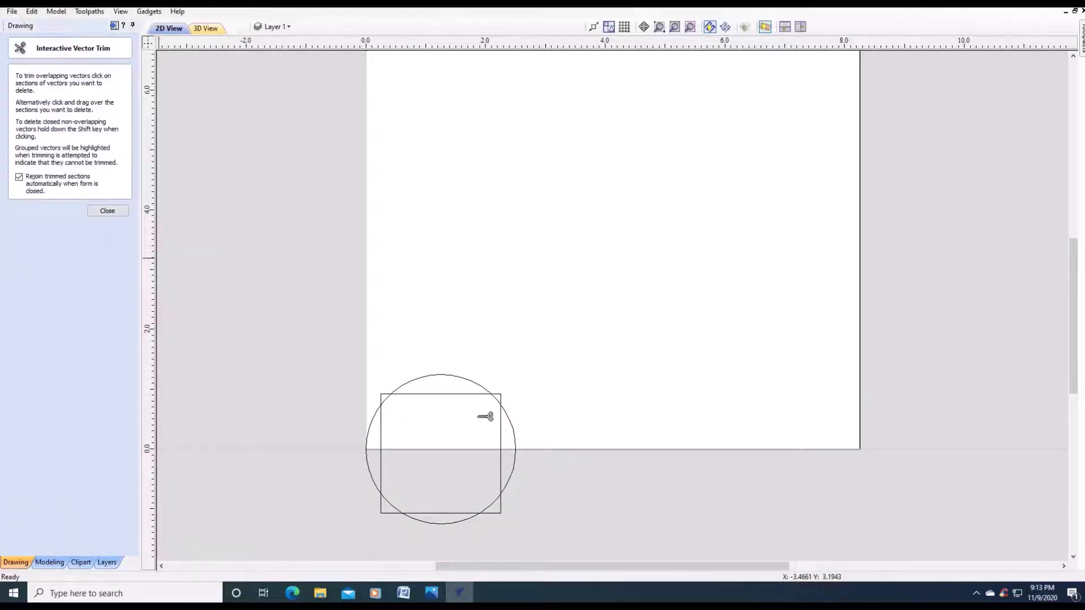
left_click(515, 431)
left_click(368, 444)
left_click(435, 394)
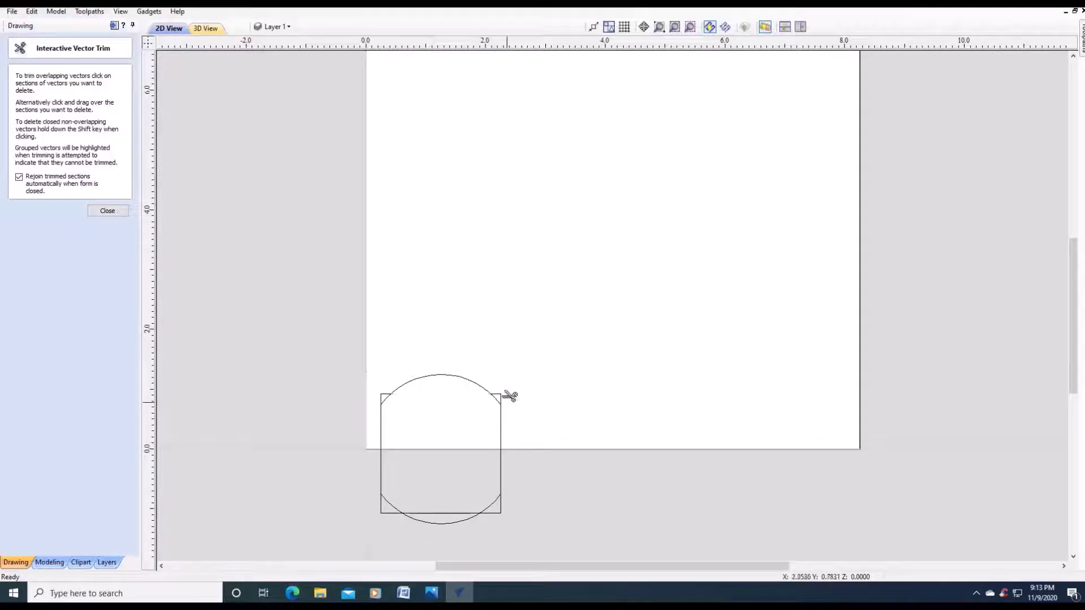
left_click(502, 397)
left_click(453, 513)
left_click(387, 511)
left_click(502, 515)
left_click(386, 395)
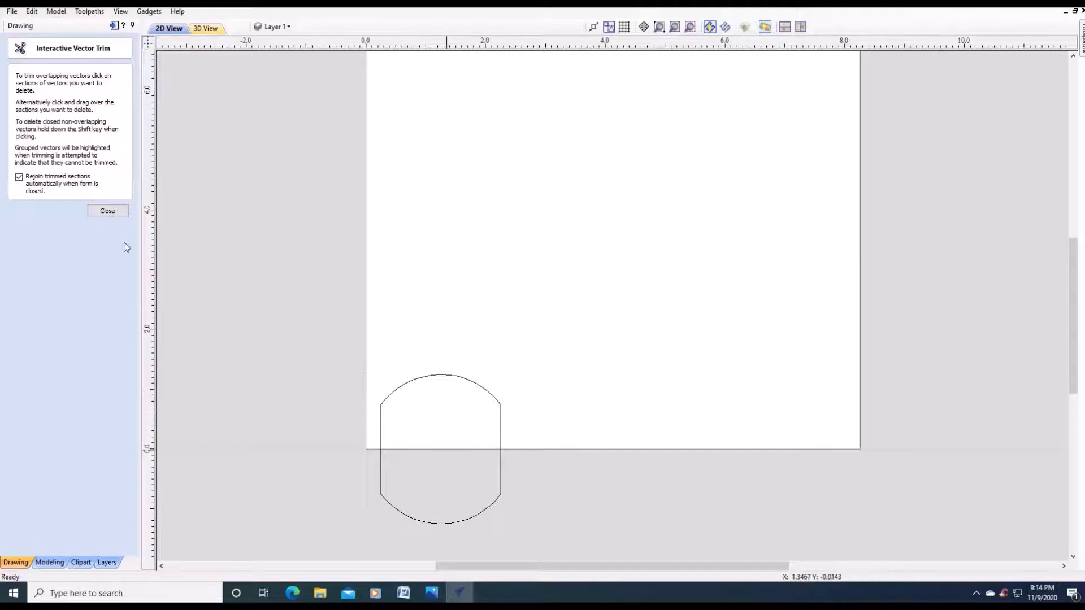
left_click(108, 211)
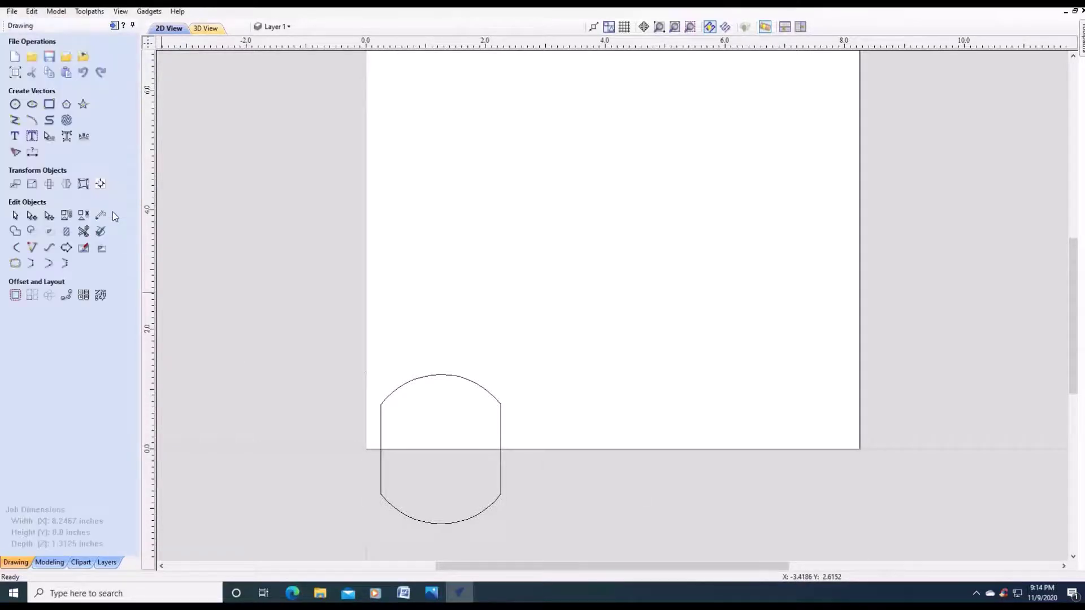
- Draw a 2-inch diameter circle centred at X 4, Y 0
left_click(15, 105)
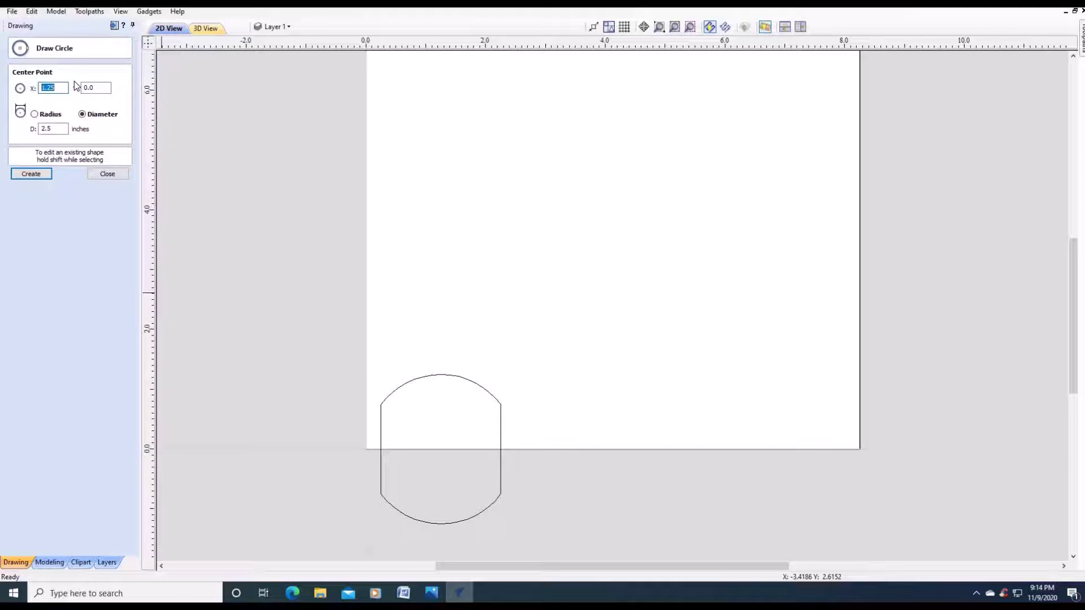
type("4")
double_click(55, 128)
type("2")
left_click(35, 174)
left_click(108, 175)
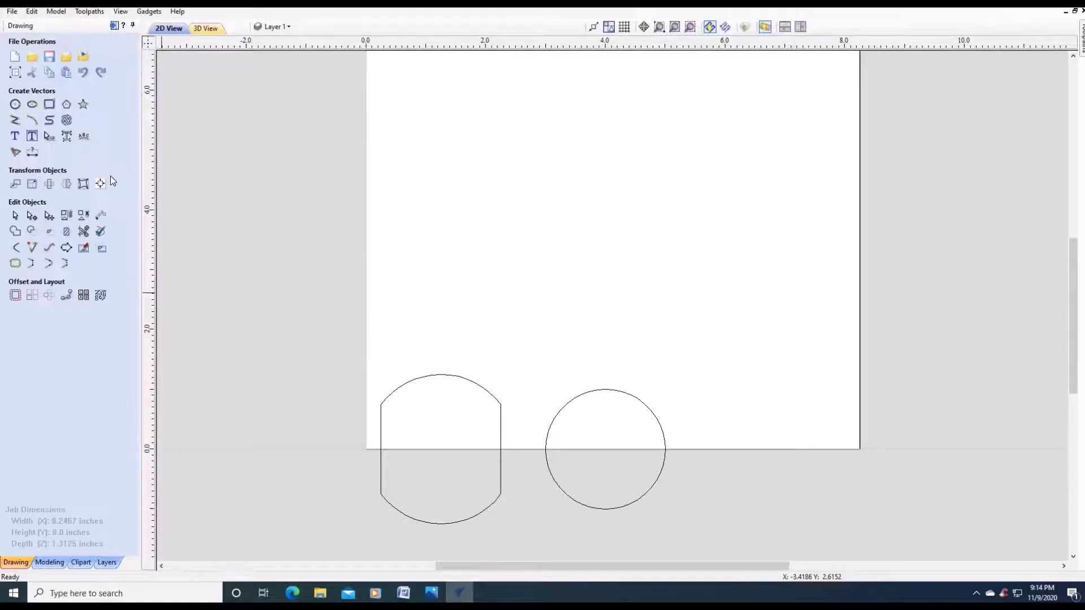
- Draw a 1.625 × 1.625-inch square anchored at X 4, Y 0
double_click(54, 122)
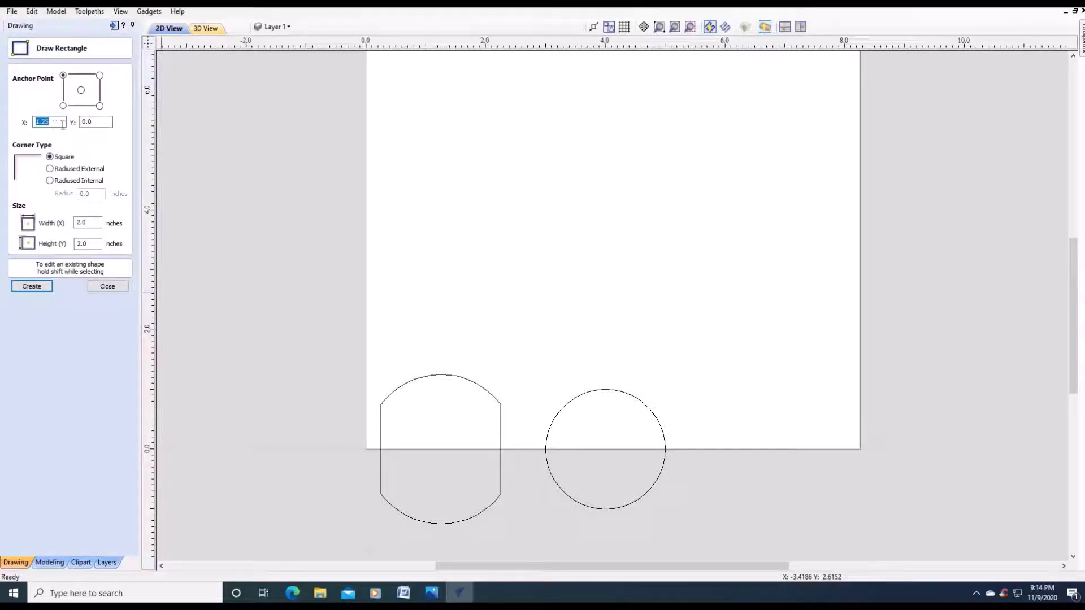
type("4")
double_click(94, 221)
type("5/")
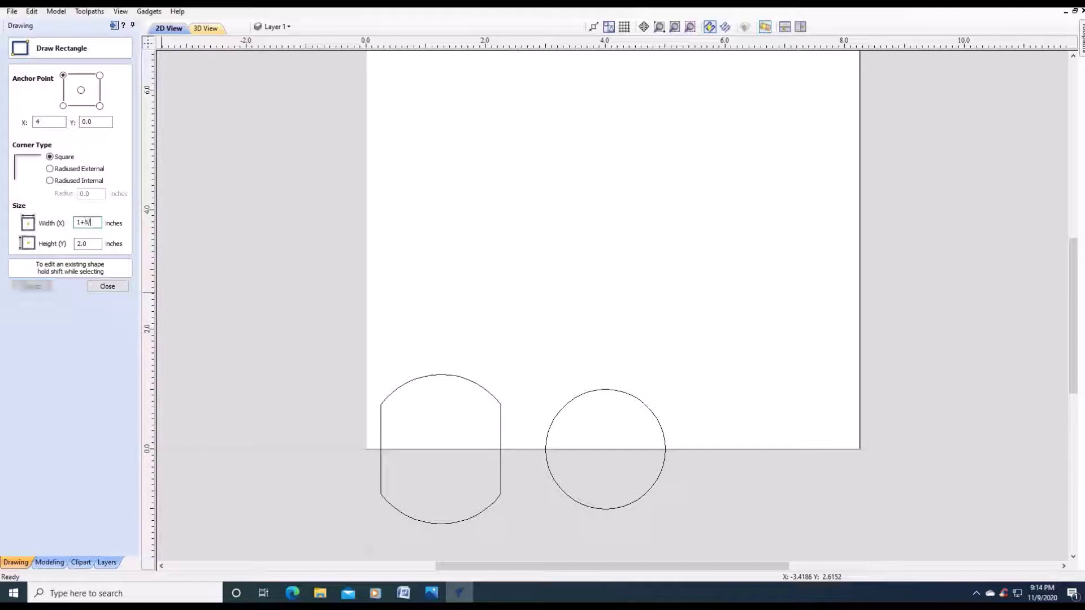
type("8")
key("equal")
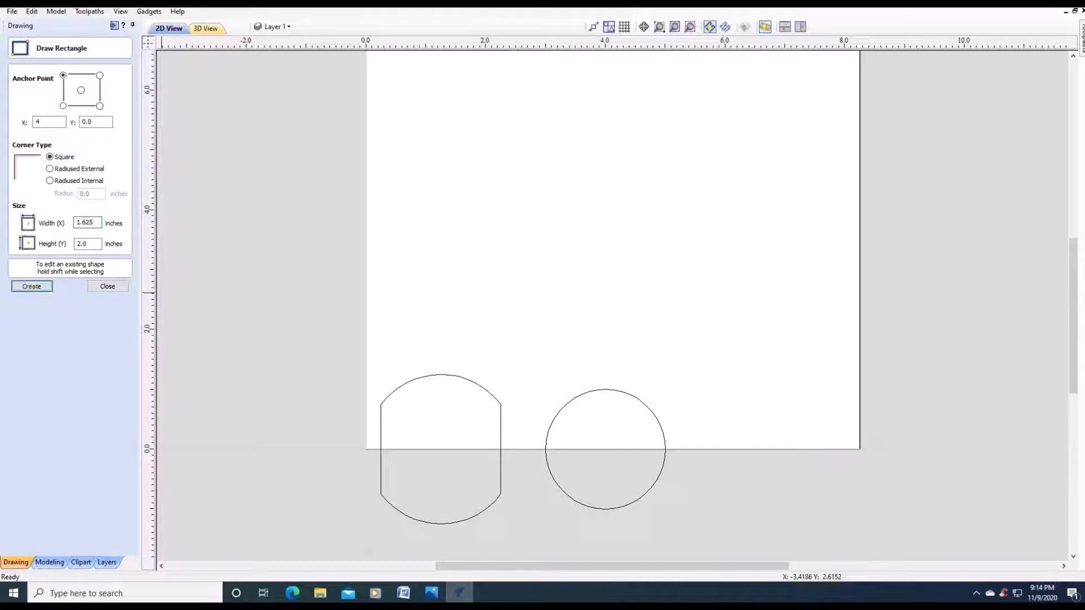
left_click(95, 244)
type("1.625")
left_click(35, 287)
left_click(107, 287)
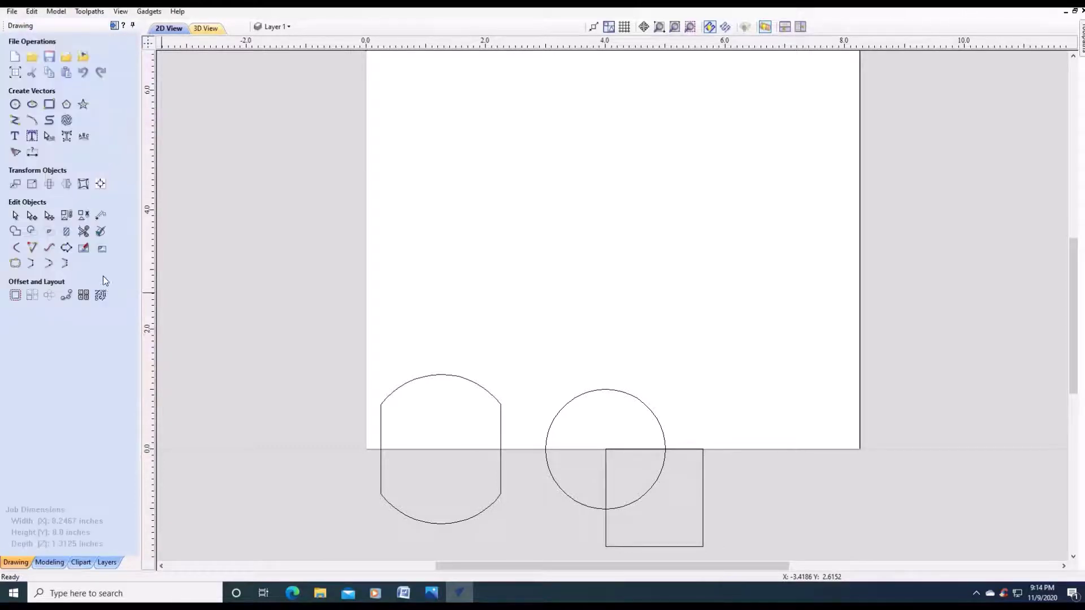
- Nudge the 1.625-inch square up and left to centre it on the 2-inch circle
left_click(83, 231)
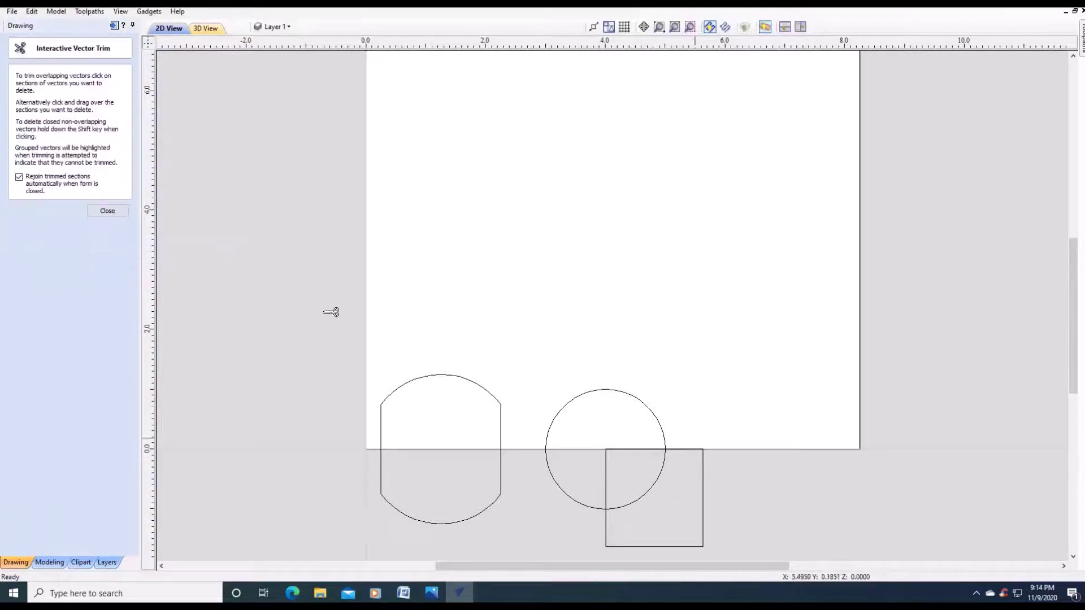
left_click(105, 210)
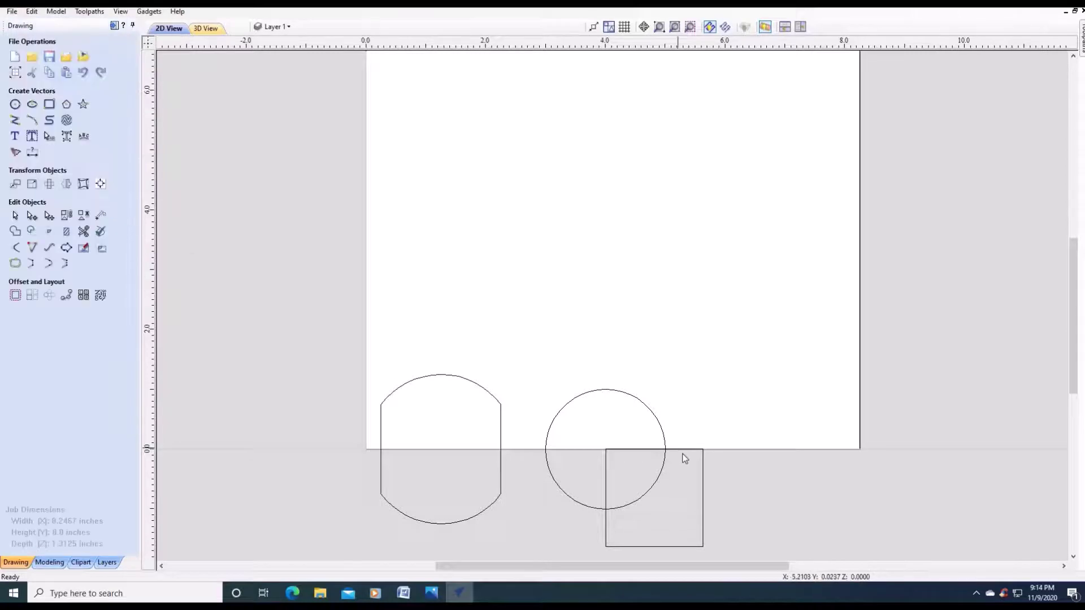
left_click(694, 450)
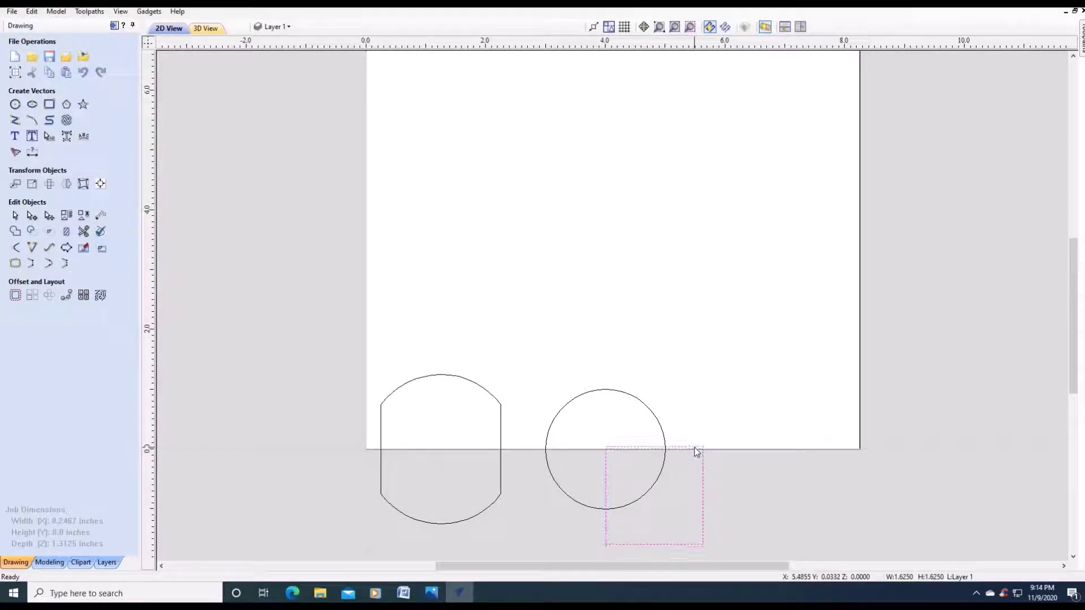
key("Up")
key("Up")
key("Up")
key("Up")
key("Up")
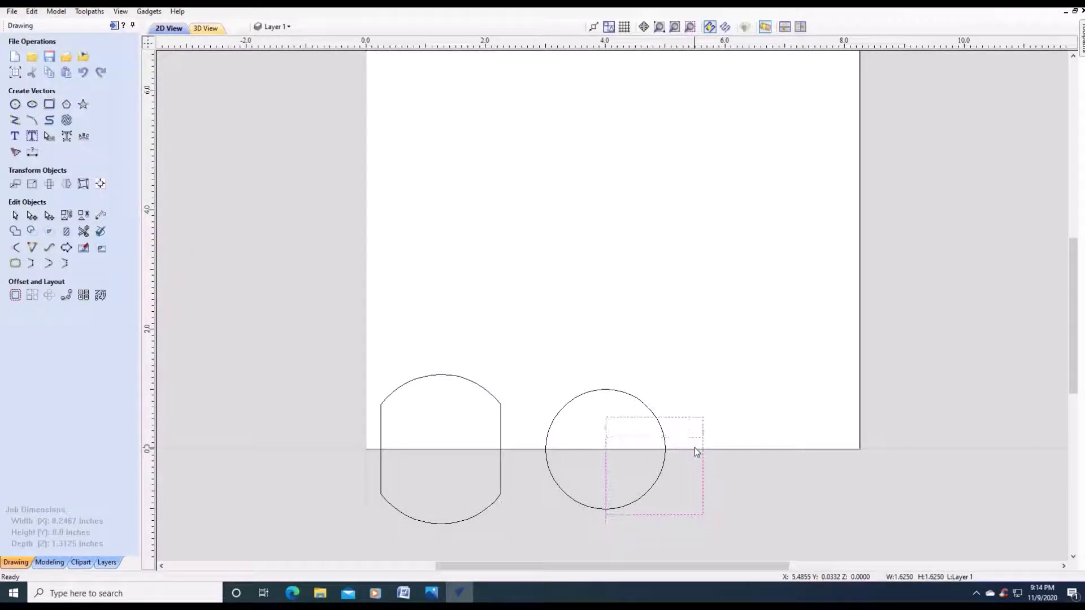
key("Up")
key("Up")
key("Up")
key("Up")
key("Left")
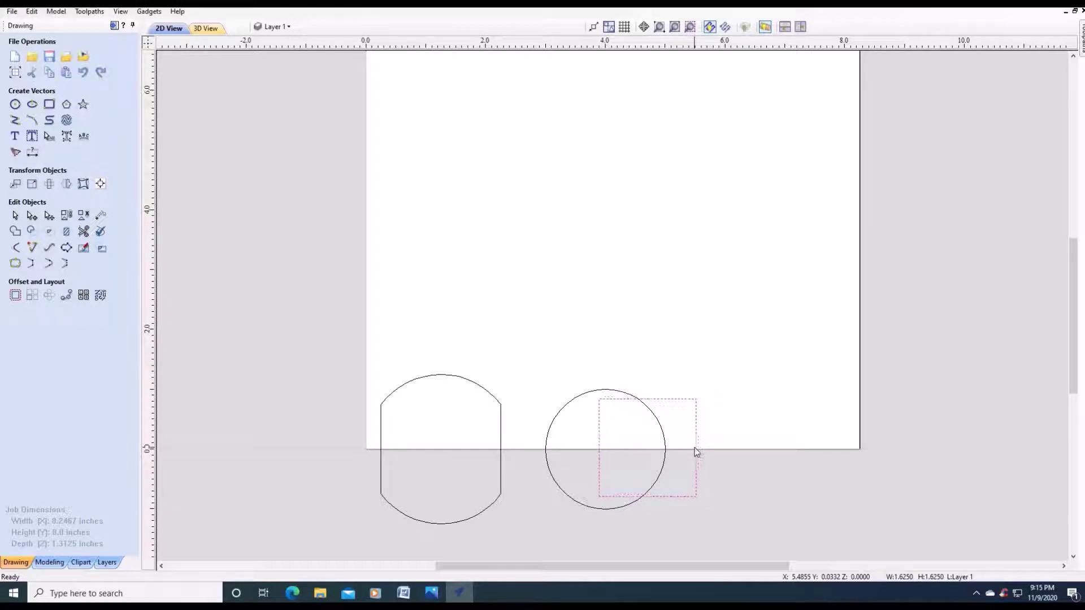
key("Left")
key("Left")
key("Left")
key("Left")
key("Left")
key("Left")
key("Left")
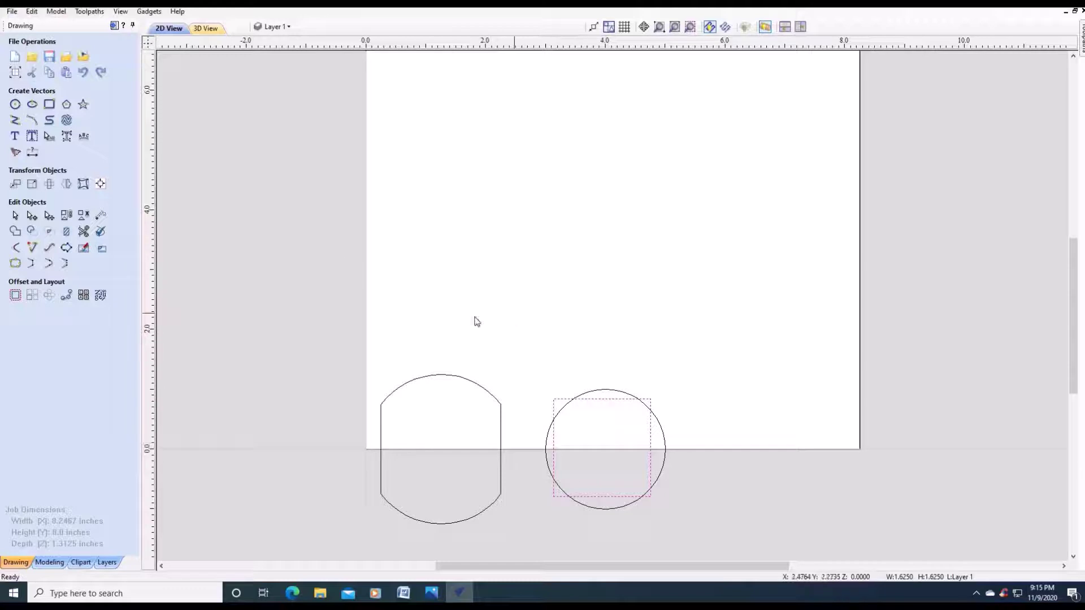
left_click(476, 321)
- Trim off the excess circle arcs and square corners to form a second barrel outline
left_click(83, 231)
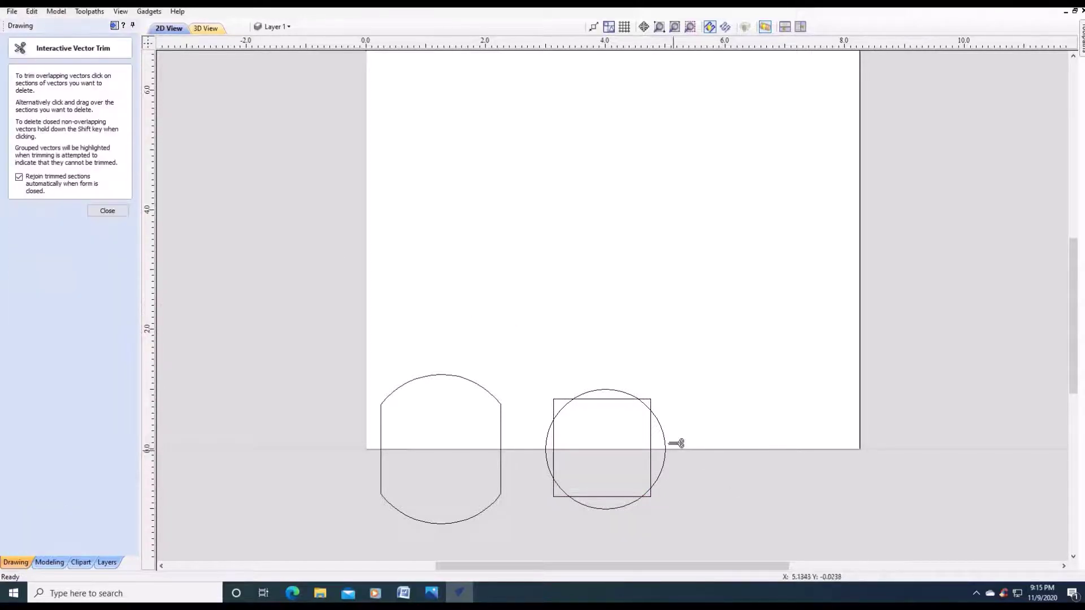
left_click(664, 440)
left_click(649, 403)
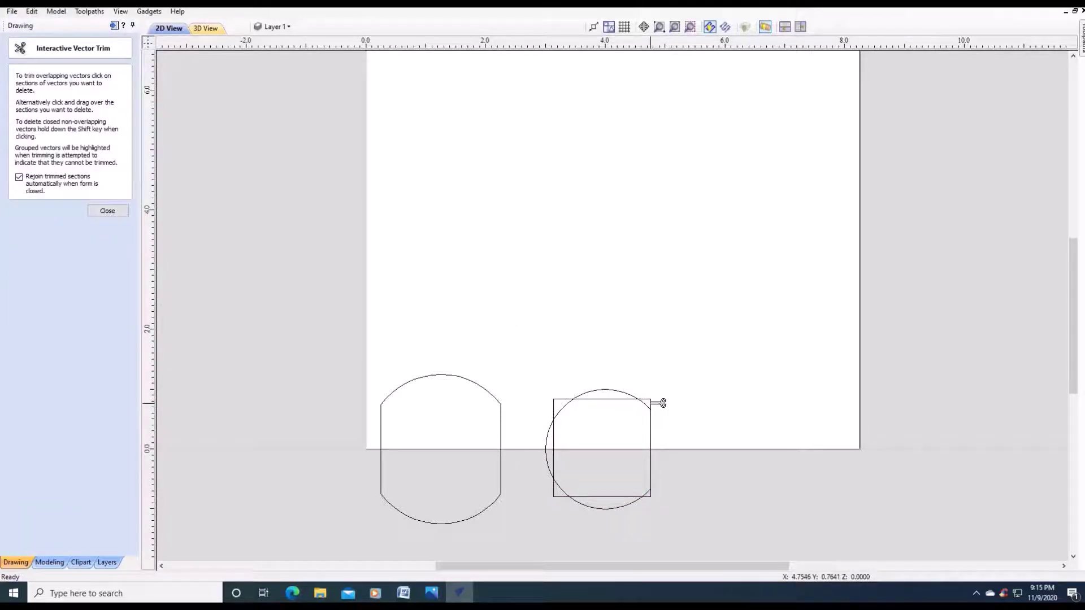
left_click(564, 398)
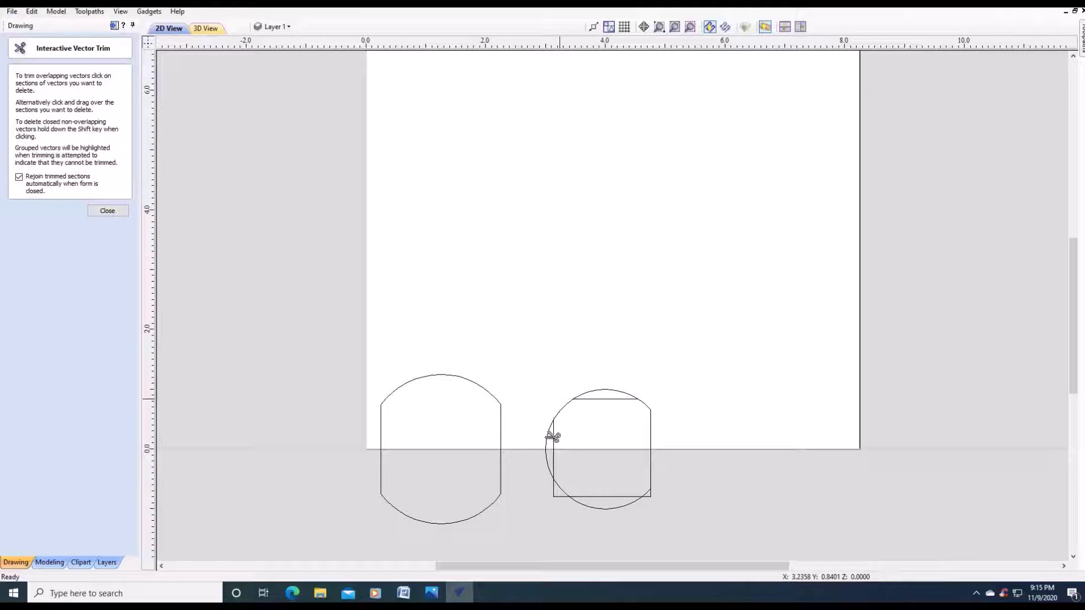
left_click(548, 476)
left_click(555, 496)
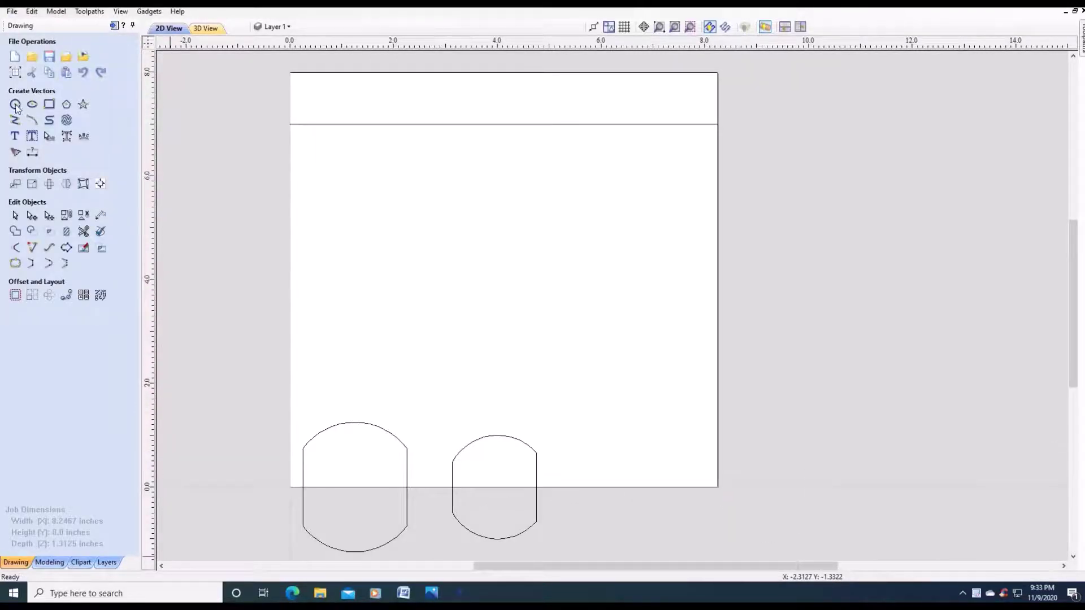
- Draw a 1.5-inch diameter circle centred at X 6, Y 0
left_click(16, 105)
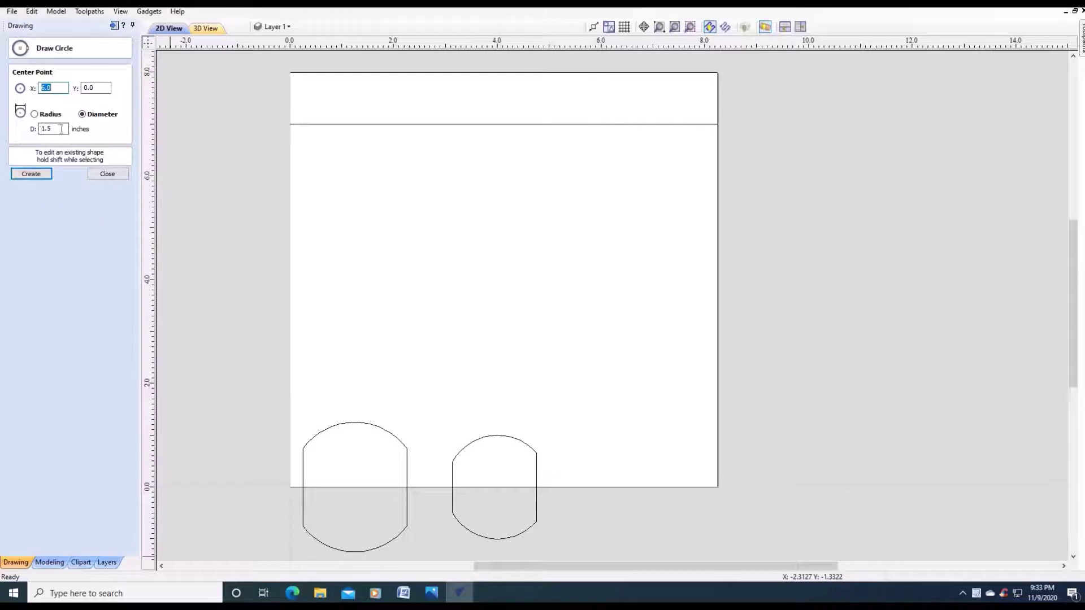
left_click(42, 171)
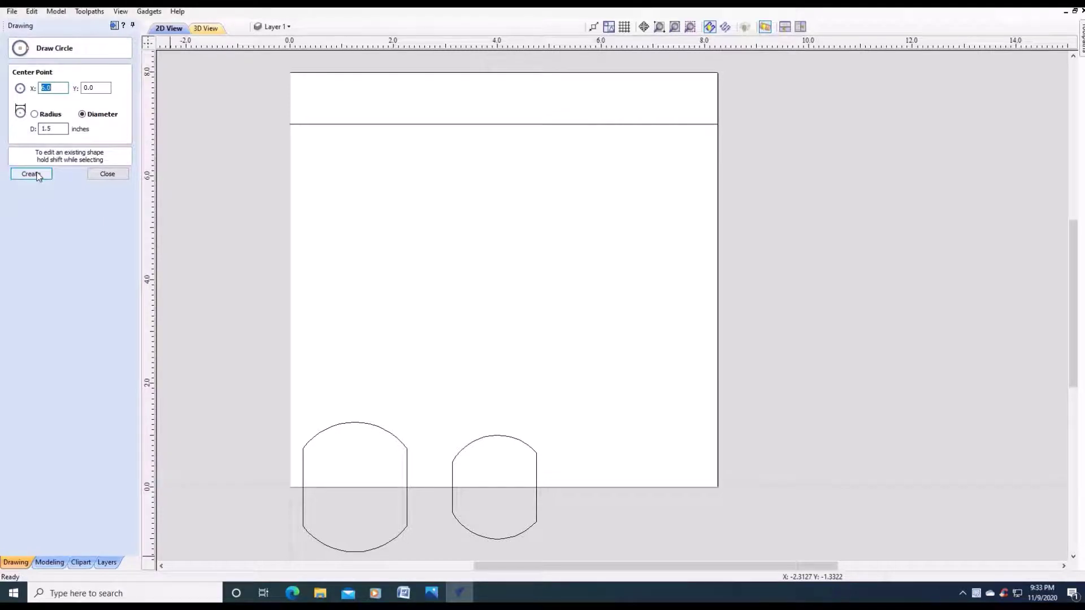
left_click(108, 175)
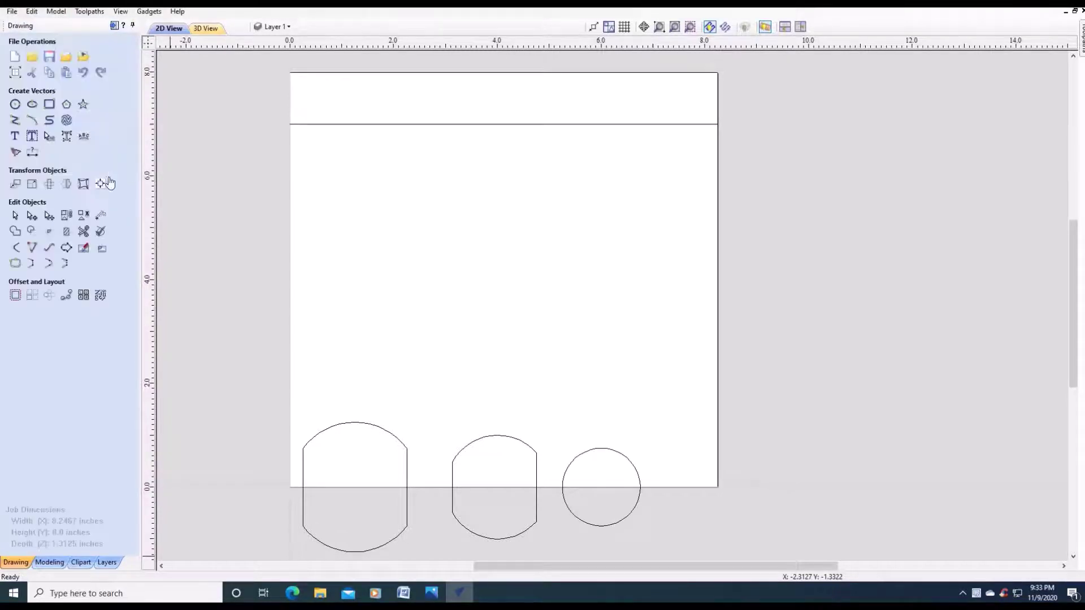
- Draw a 1.25 × 1.25-inch square anchored at X 6, Y 0
left_click(49, 105)
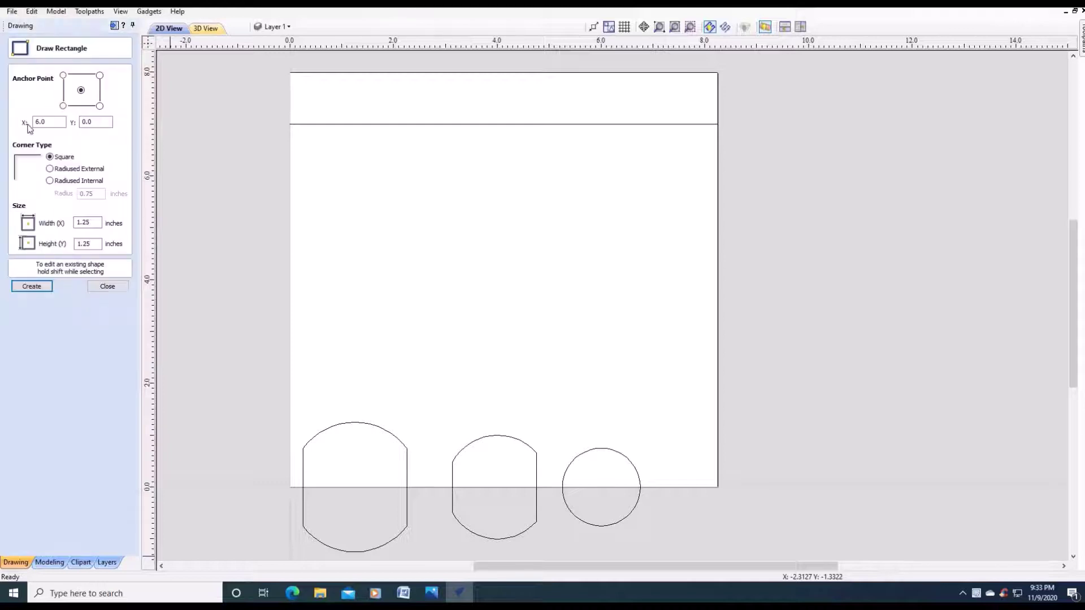
left_click(92, 124)
left_click(41, 289)
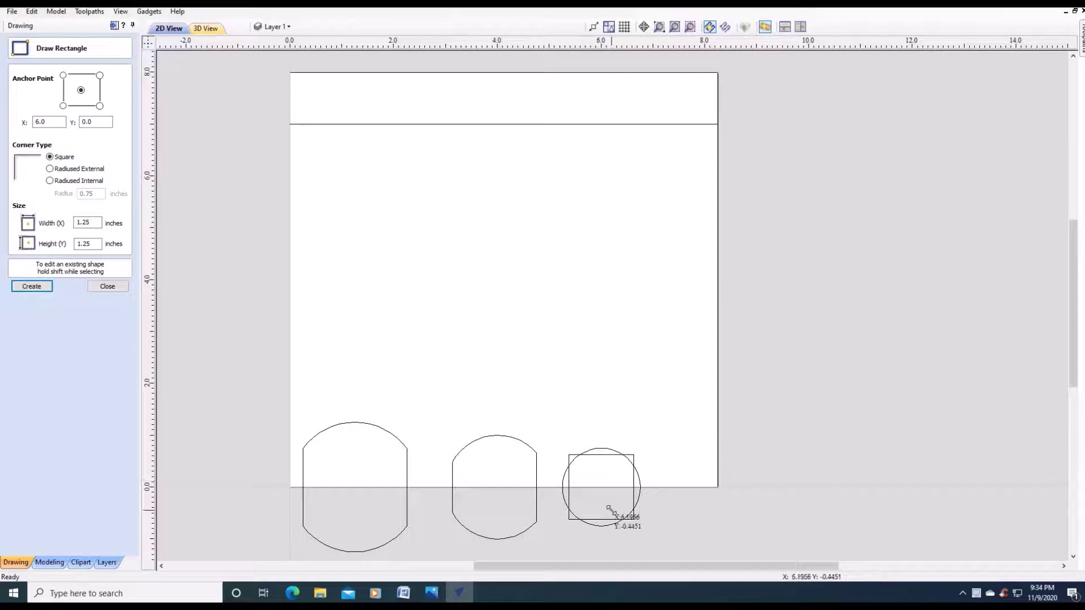
- Trim the small circle's left arc and the square's top and bottom edges inside the circle
left_click(108, 287)
left_click(83, 225)
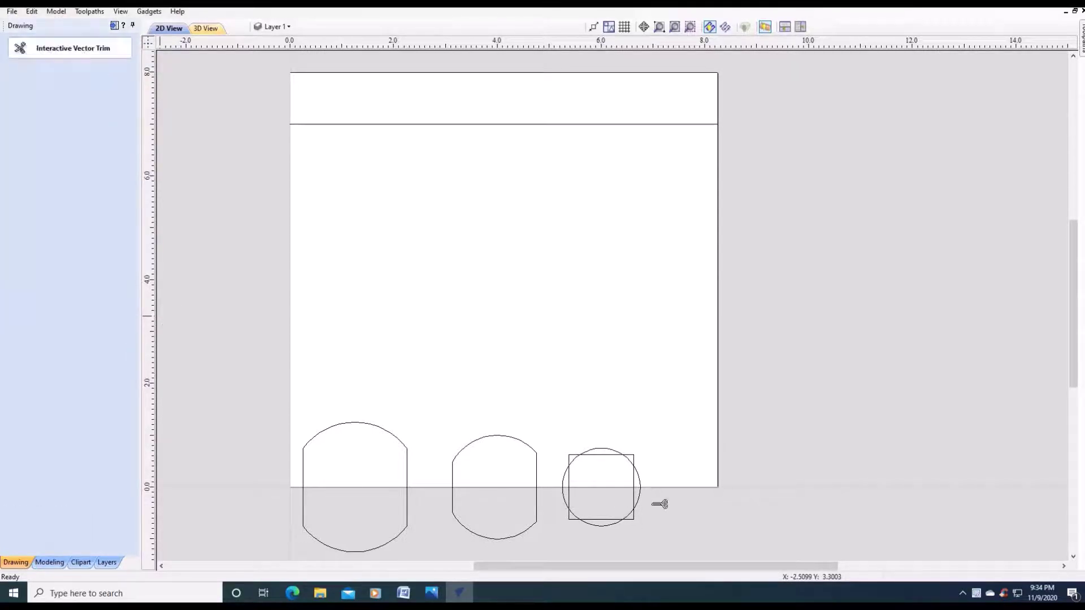
left_click(563, 488)
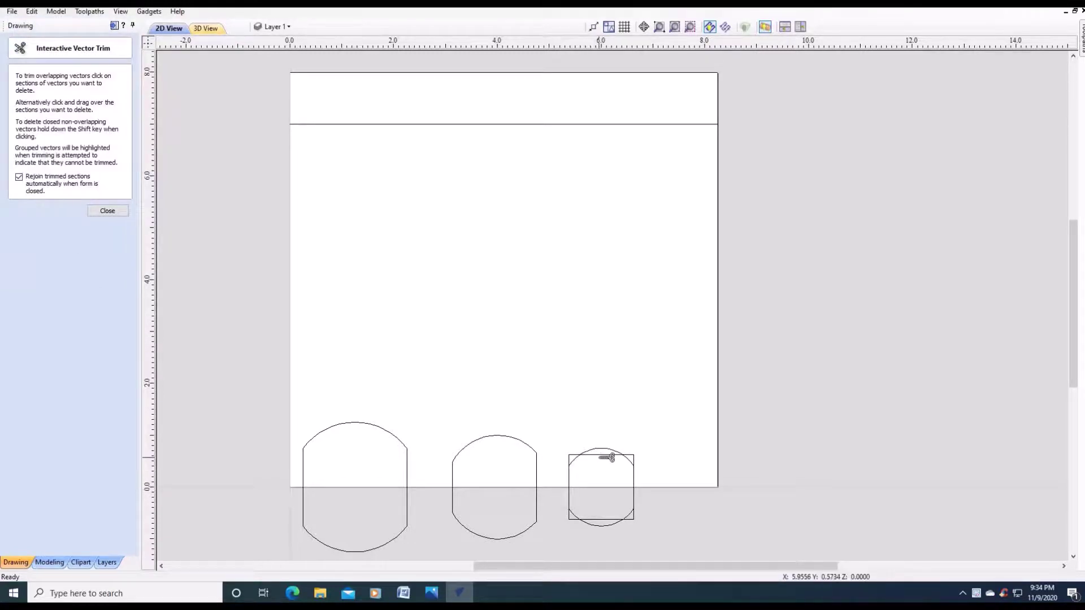
left_click(605, 455)
left_click(615, 519)
left_click_drag(553, 429, 701, 537)
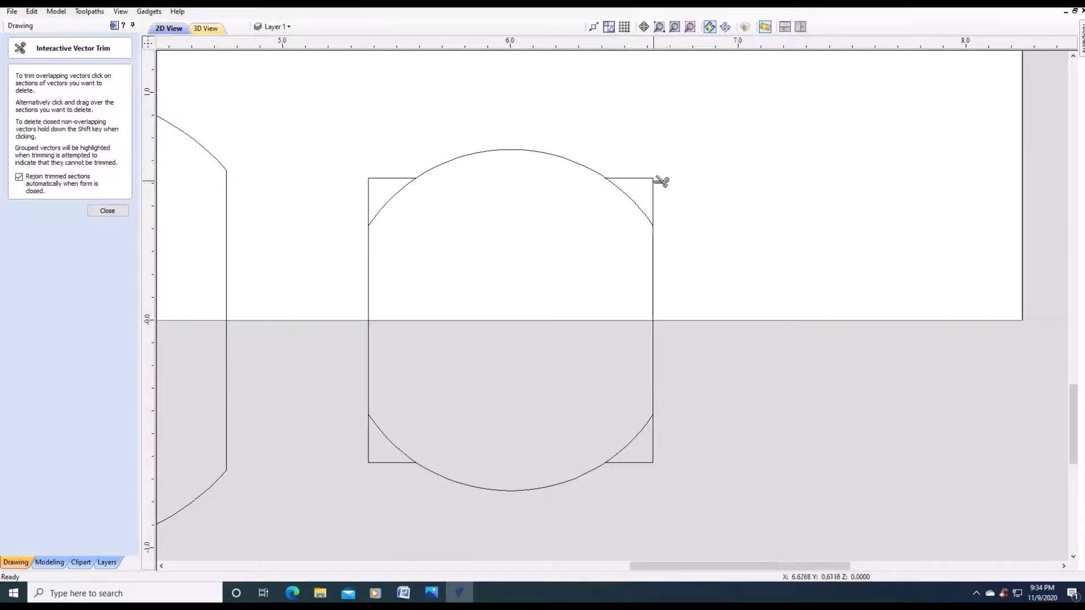
- Trim off the four remaining square corner pieces to complete the third barrel outline
left_click(613, 179)
left_click(388, 183)
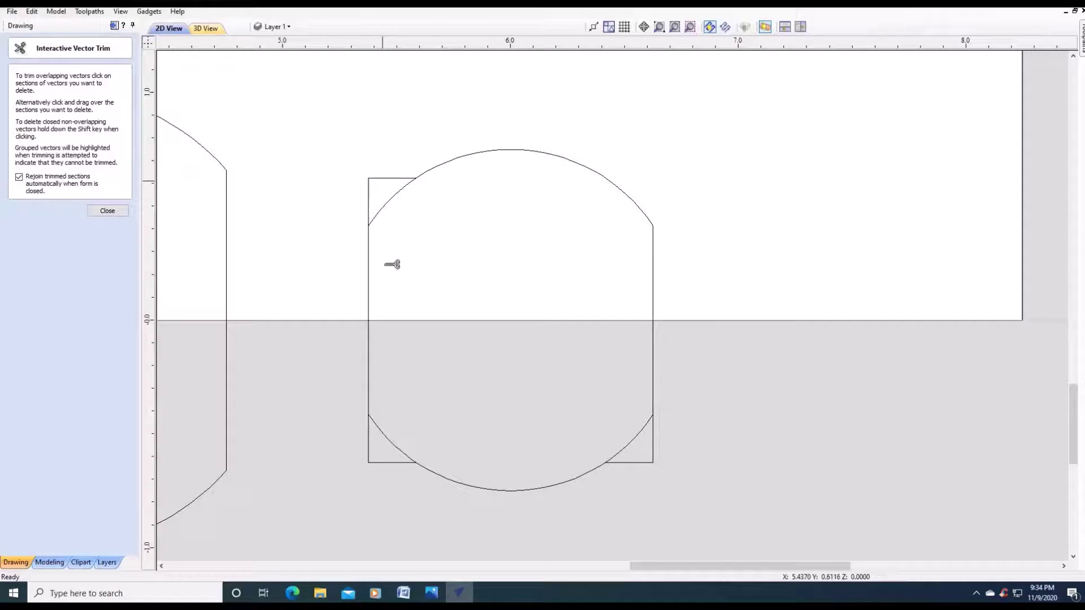
left_click(376, 444)
left_click(648, 459)
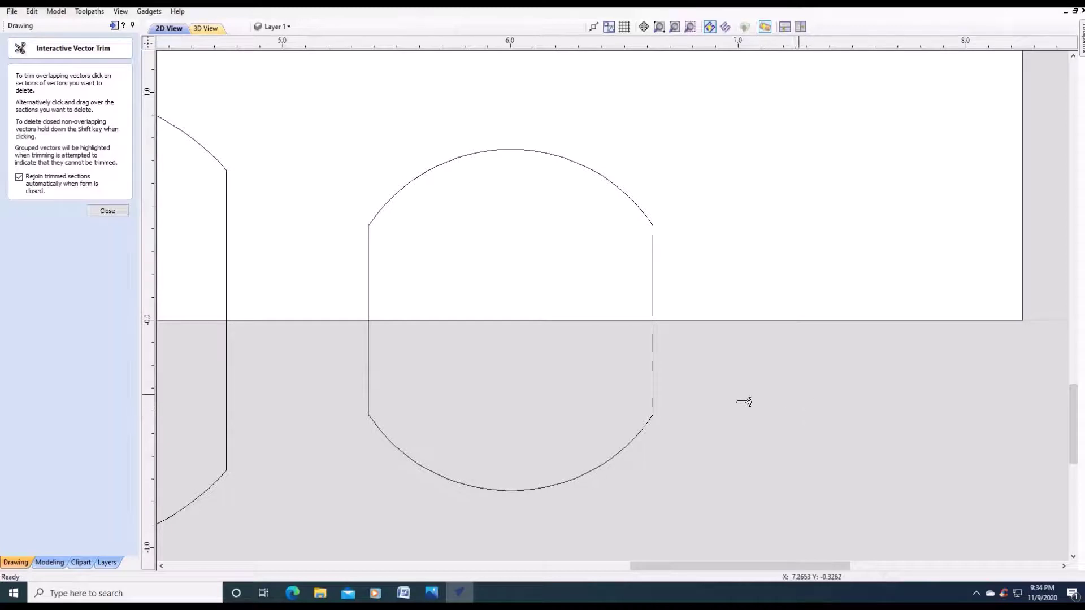
scroll(743, 401, "up", 1)
scroll(740, 400, "down", 6)
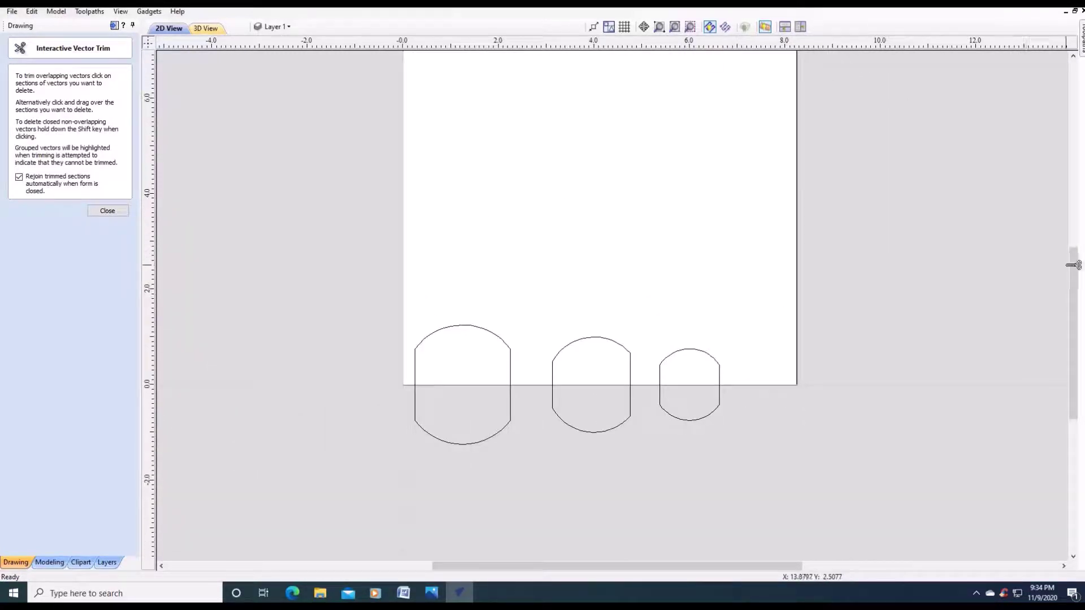
left_click(93, 211)
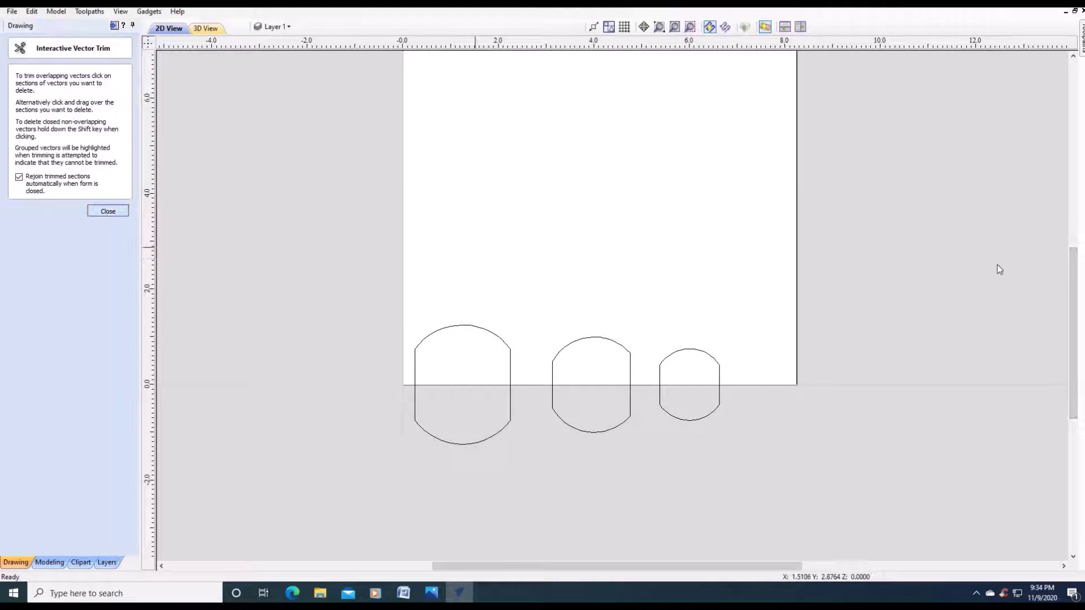
- Save the design as SnowMan.crv on the Desktop
left_click_drag(1074, 265, 1066, 238)
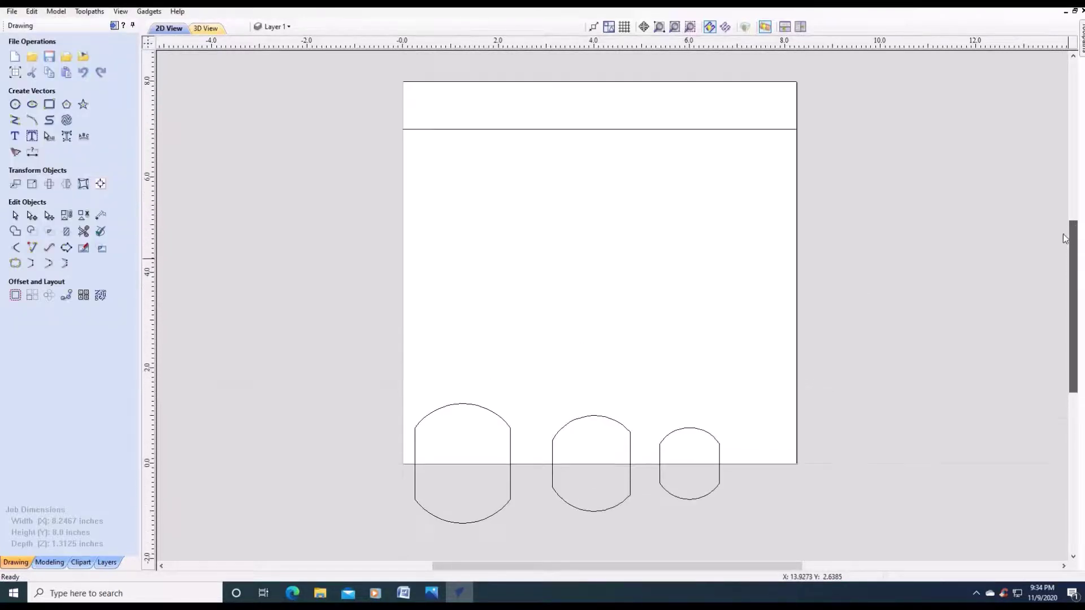
left_click(12, 12)
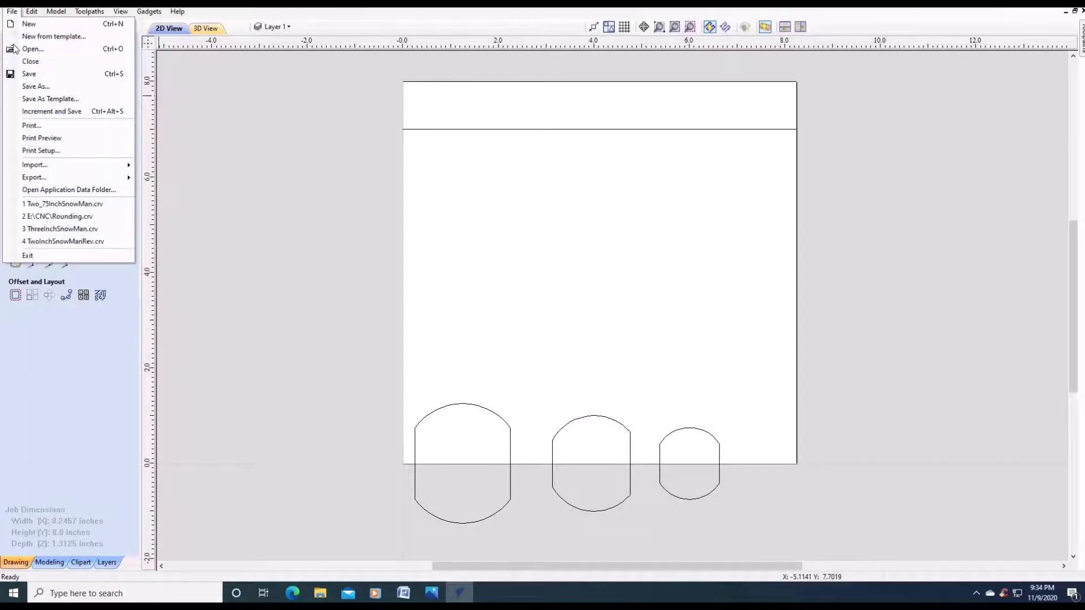
left_click(24, 86)
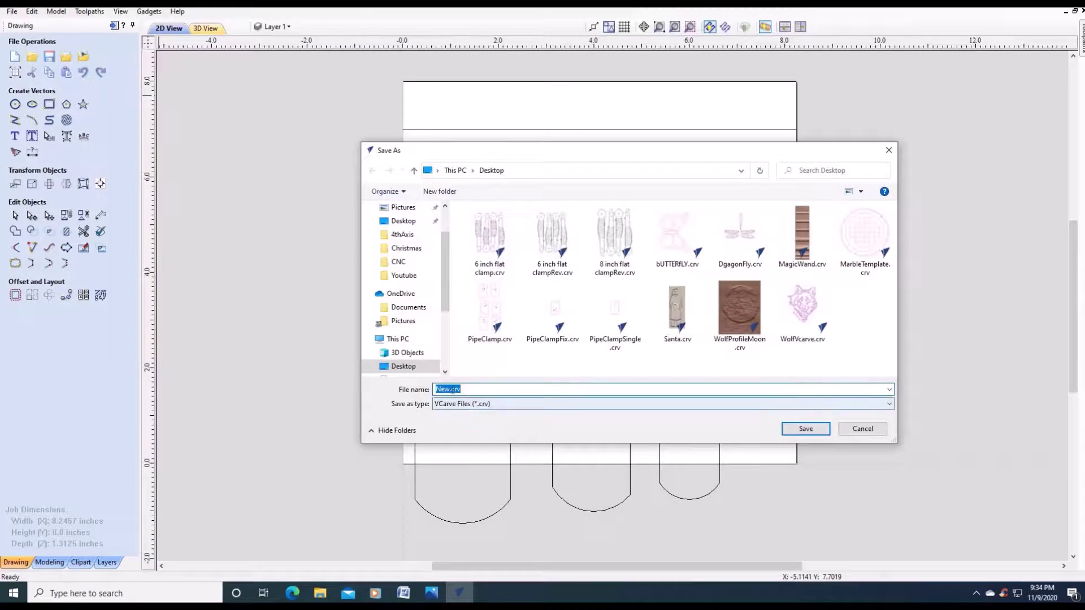
left_click(450, 390)
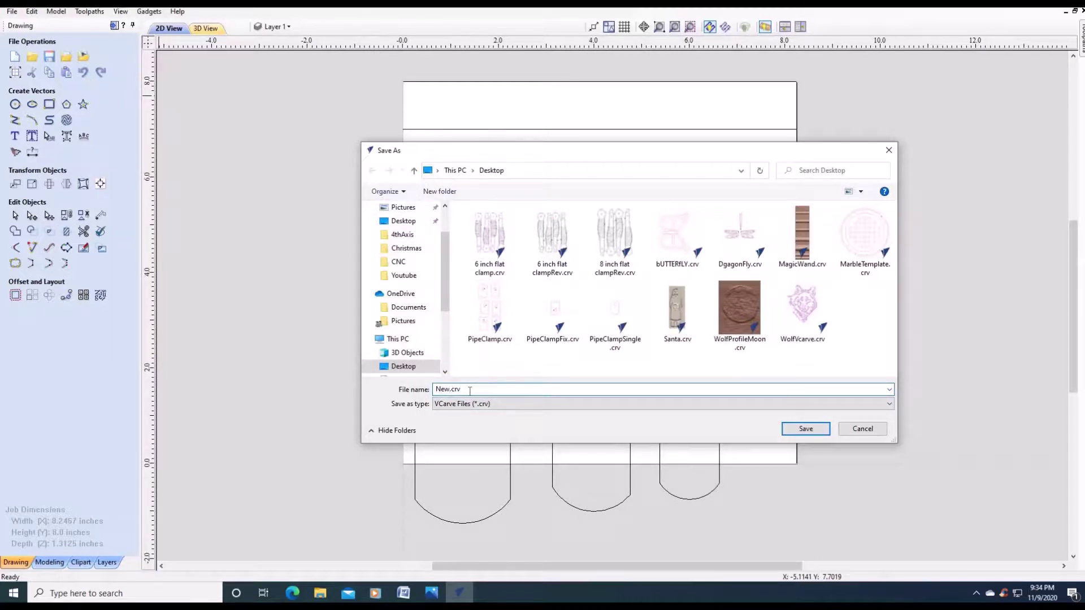
key("BackSpace")
key("BackSpace")
key("BackSpace")
left_click(820, 434)
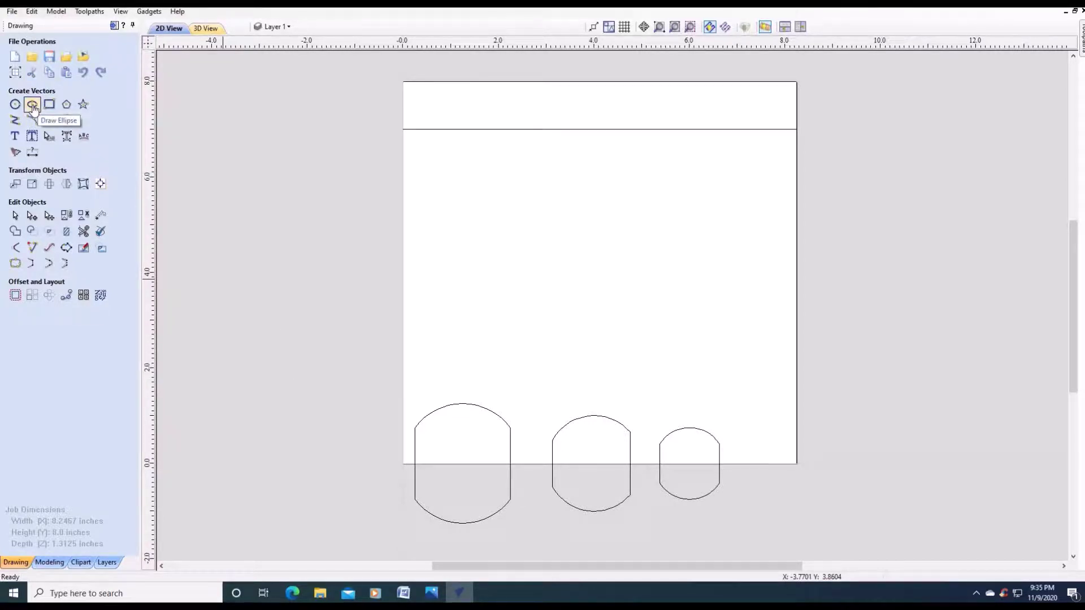
- Draw a 0.25 × 1.625-inch rectangle anchored at X 7
left_click(49, 104)
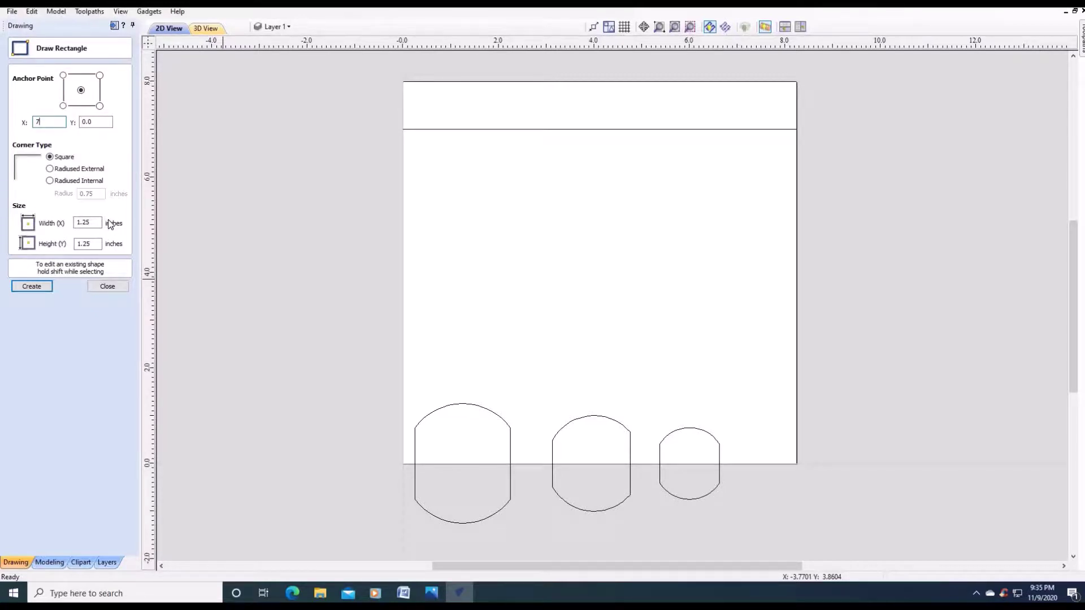
left_click(87, 223)
left_click(83, 222)
key("BackSpace")
key("BackSpace")
type(".")
double_click(102, 244)
type("1+5/")
key("Tab")
left_click(32, 285)
left_click(108, 287)
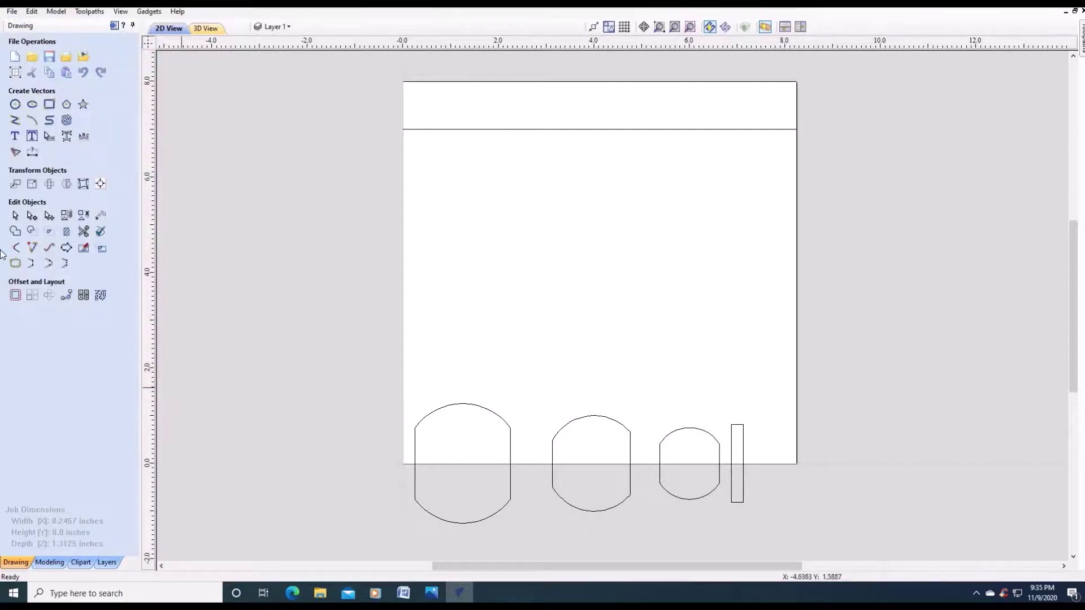
- Draw a 1.0 × 1.25-inch rectangle anchored at X 8, Y 0
left_click(46, 106)
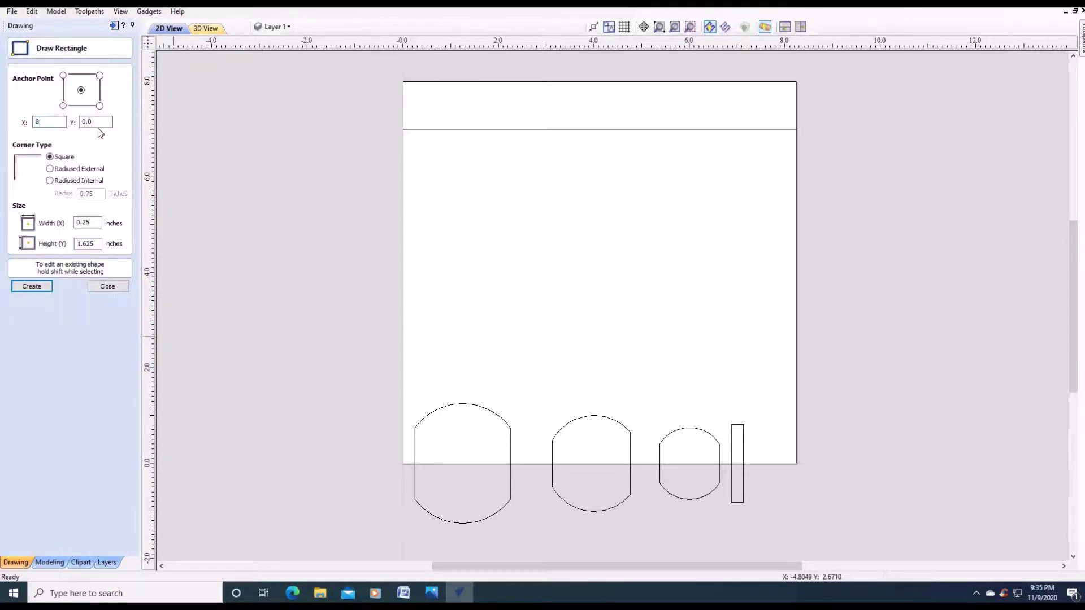
double_click(93, 222)
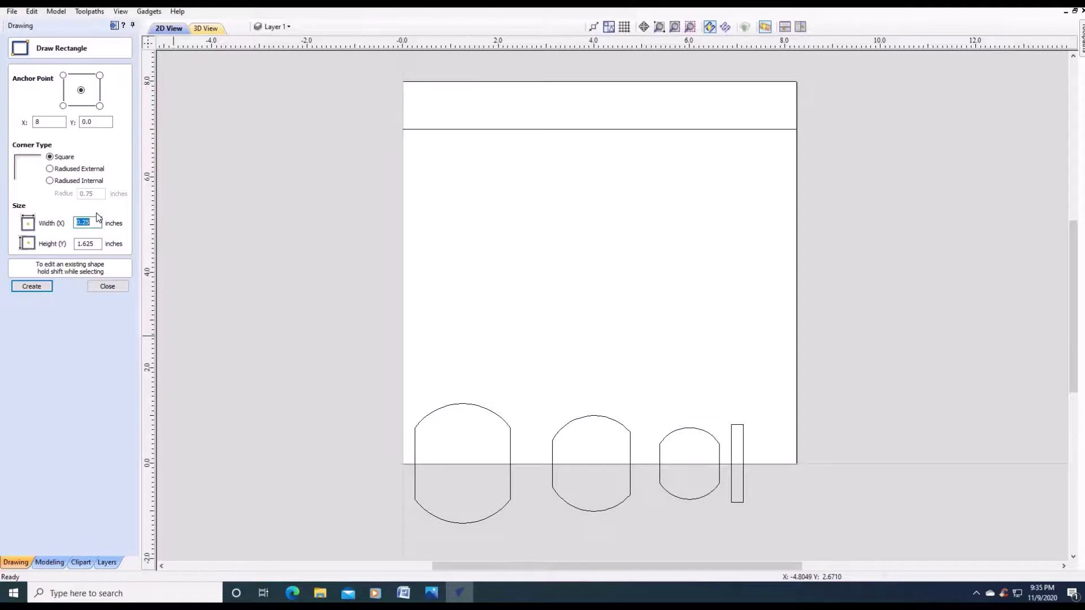
type("1")
double_click(96, 242)
type("1")
left_click(40, 290)
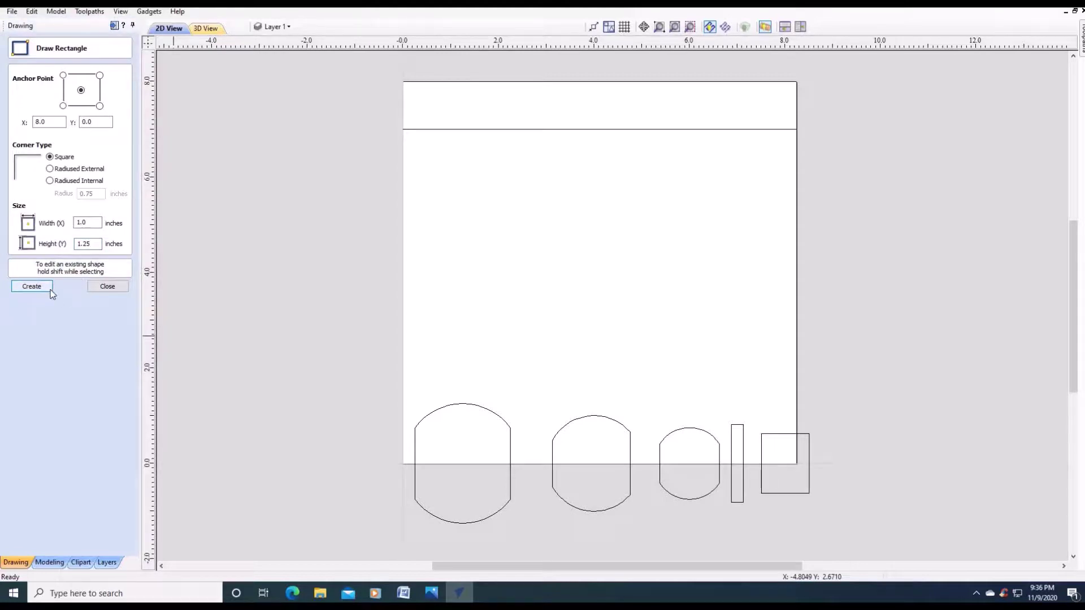
left_click(104, 287)
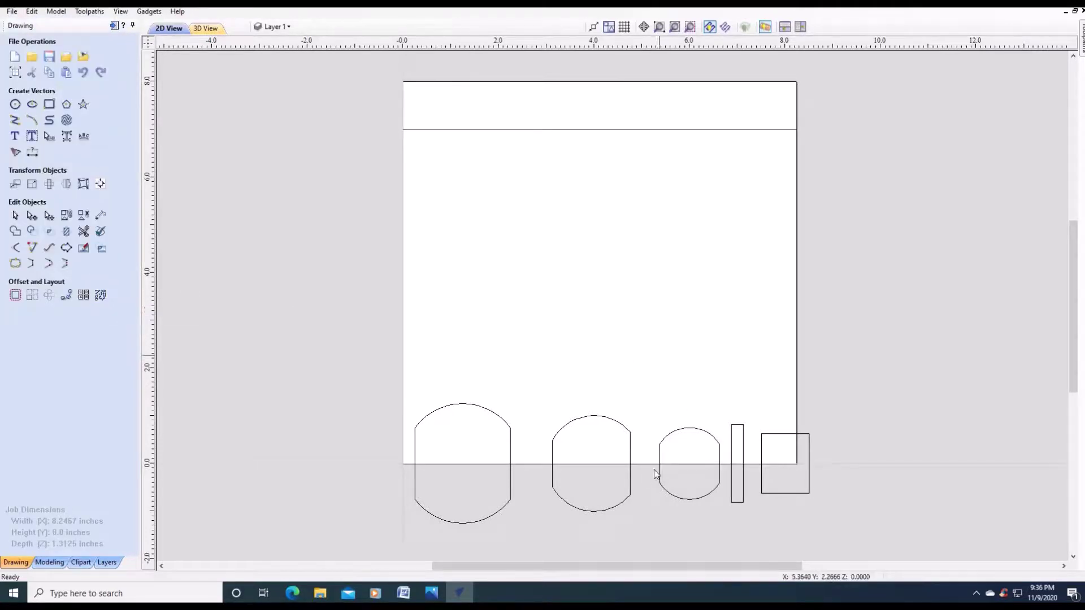
- Nudge the middle circle left and up until it meets the base circle
left_click(554, 467)
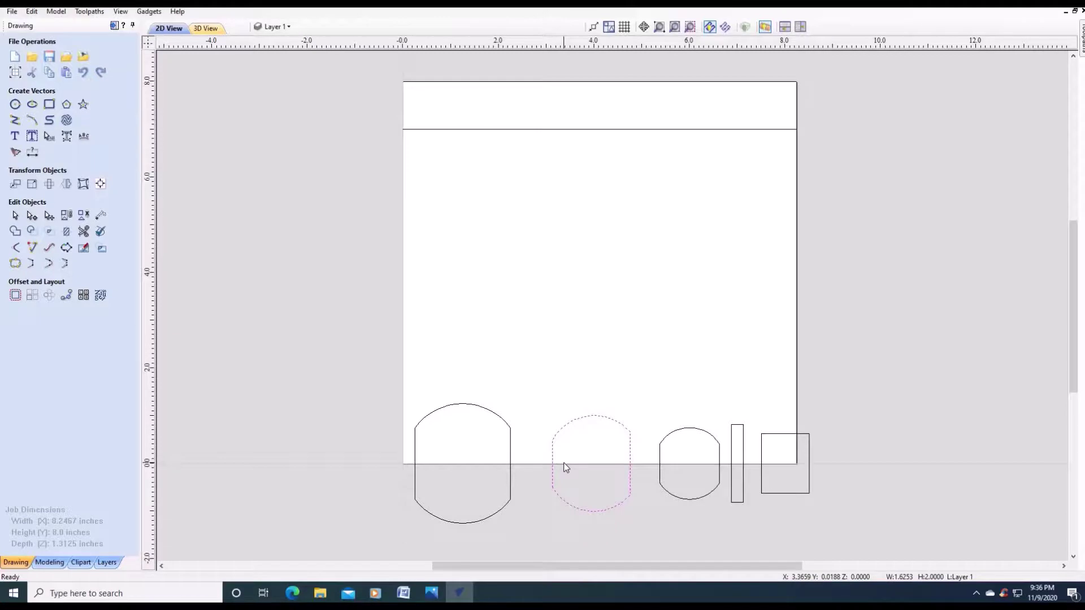
key("Left")
key("Left")
key("Left")
key("Left")
key("Left")
key("Left")
key("Left")
key("Left")
key("Left")
key("Left")
key("Left")
key("Left")
key("Left")
key("Left")
key("Left")
key("Left")
key("Left")
key("Up")
left_click_drag(560, 444, 560, 442)
left_click(658, 27)
left_click_drag(464, 387, 563, 453)
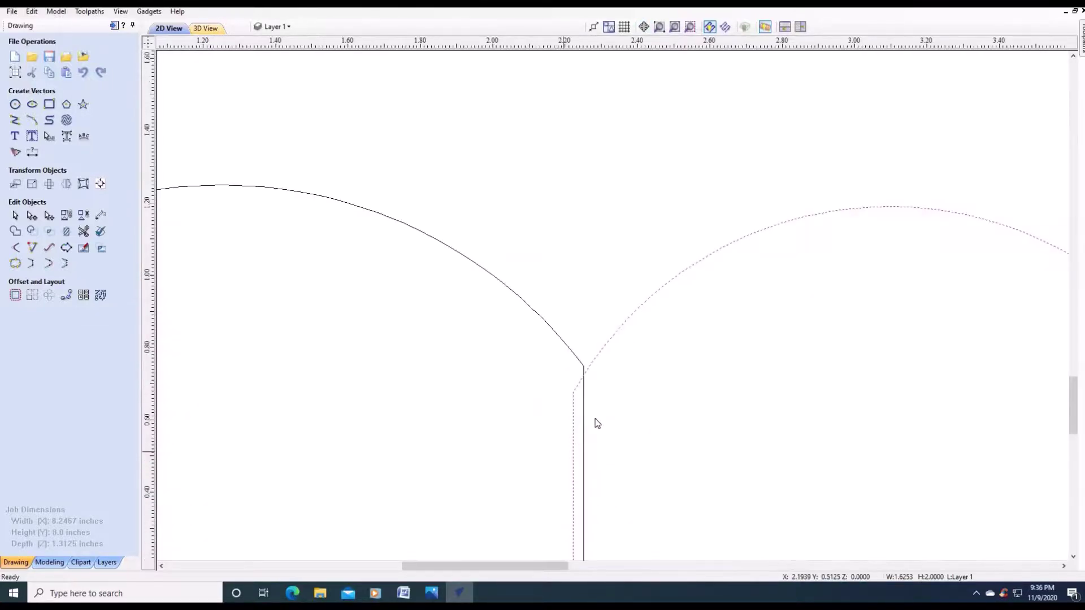
key("Up")
key("Up")
key("Up")
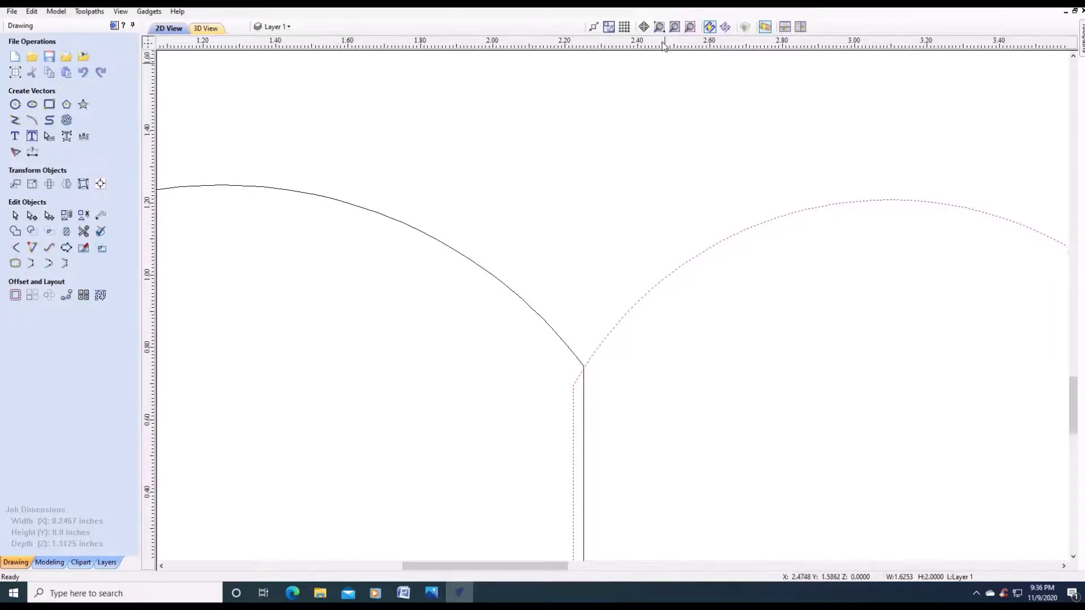
left_click(674, 27)
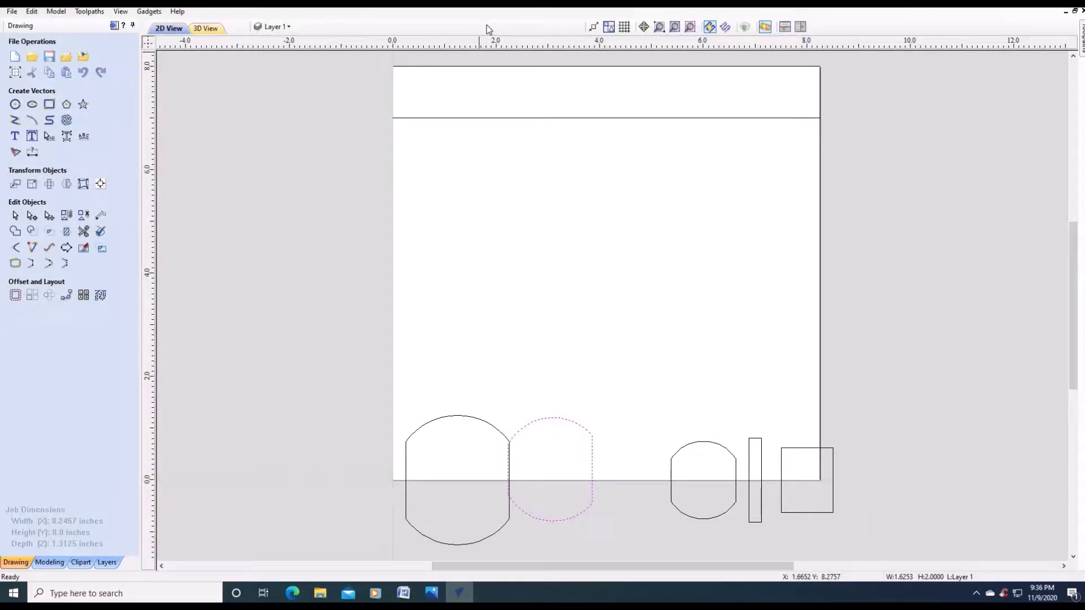
- Add a horizontal guide at about 1.73 and move the small circle toward the middle circle
left_click_drag(486, 32, 477, 415)
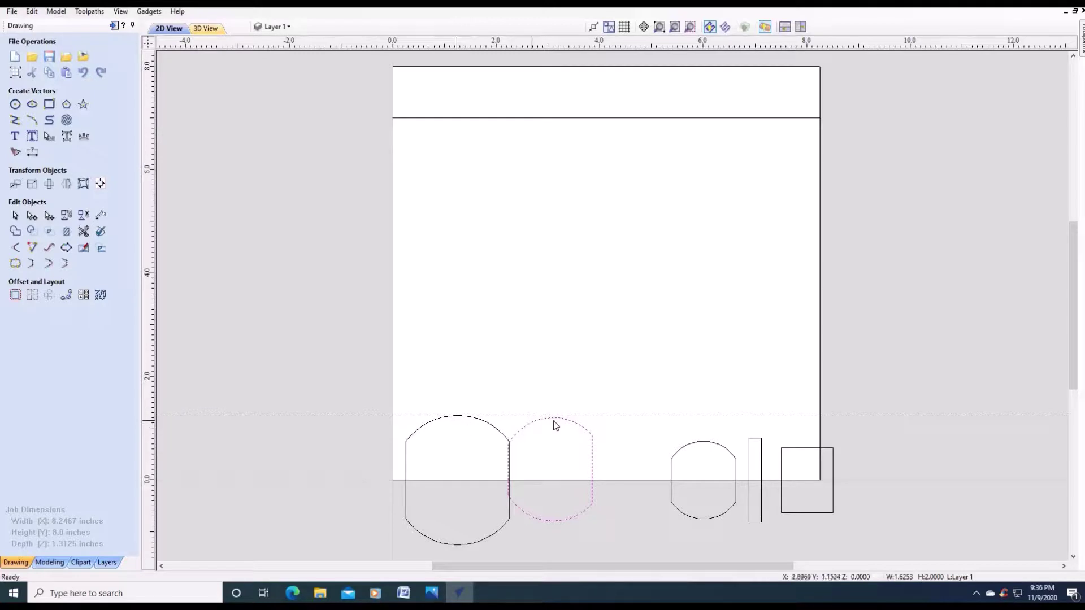
left_click(710, 447)
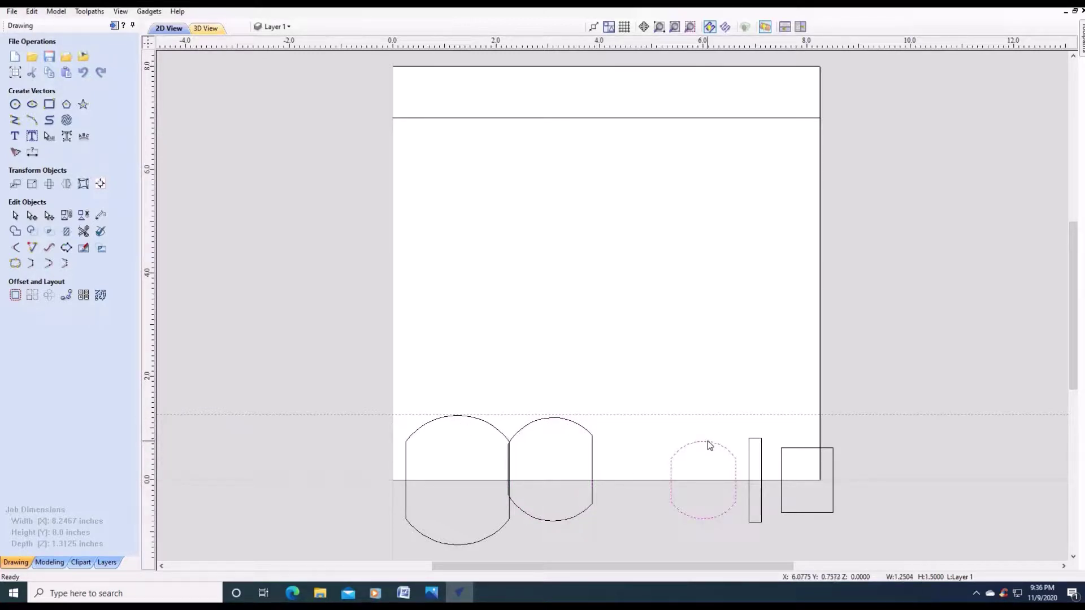
key("Left")
key("Left")
key("Left")
key("Left")
key("Left")
key("Left")
key("Left")
key("Left")
key("Left")
key("Left")
key("Left")
key("Up")
key("Up")
key("Up")
left_click(658, 26)
left_click_drag(572, 423, 612, 453)
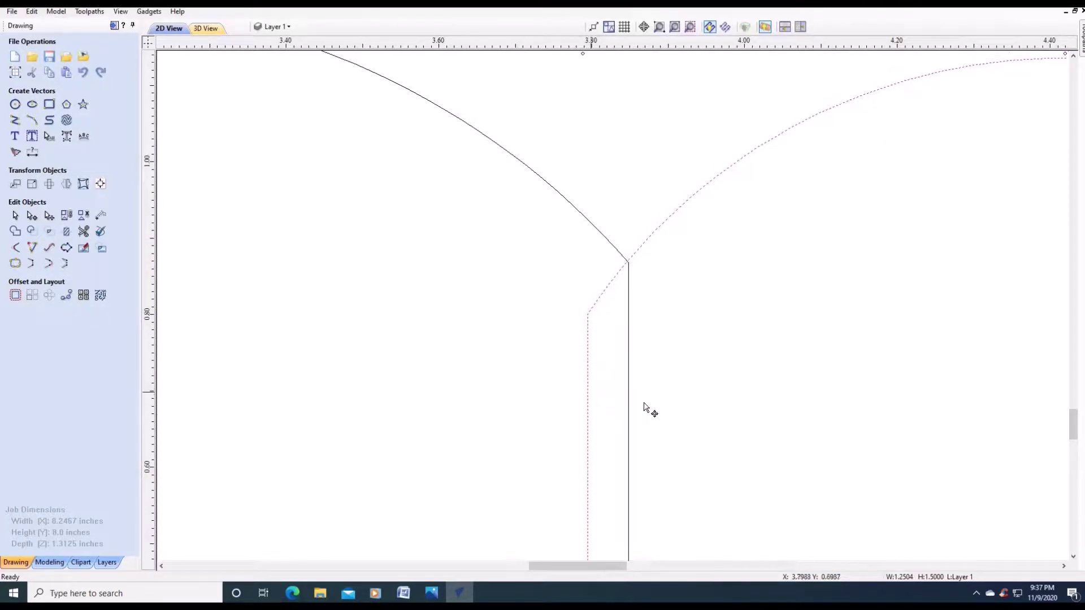
- Fine-nudge the small circle right and up until its flat side meets the middle circle
key("Right")
key("Right")
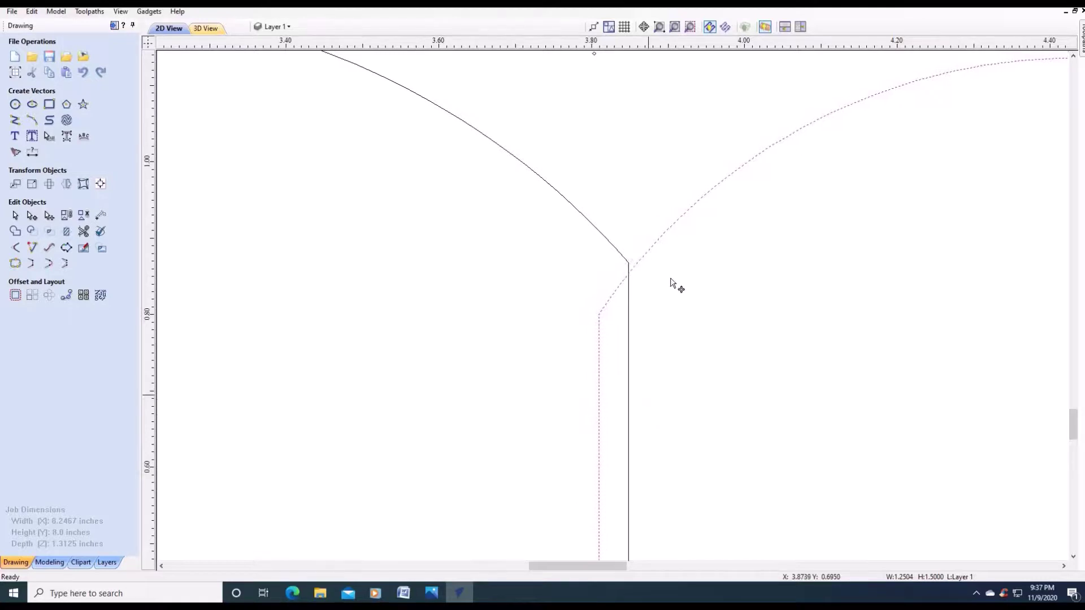
key("Up")
key("Up")
key("Up")
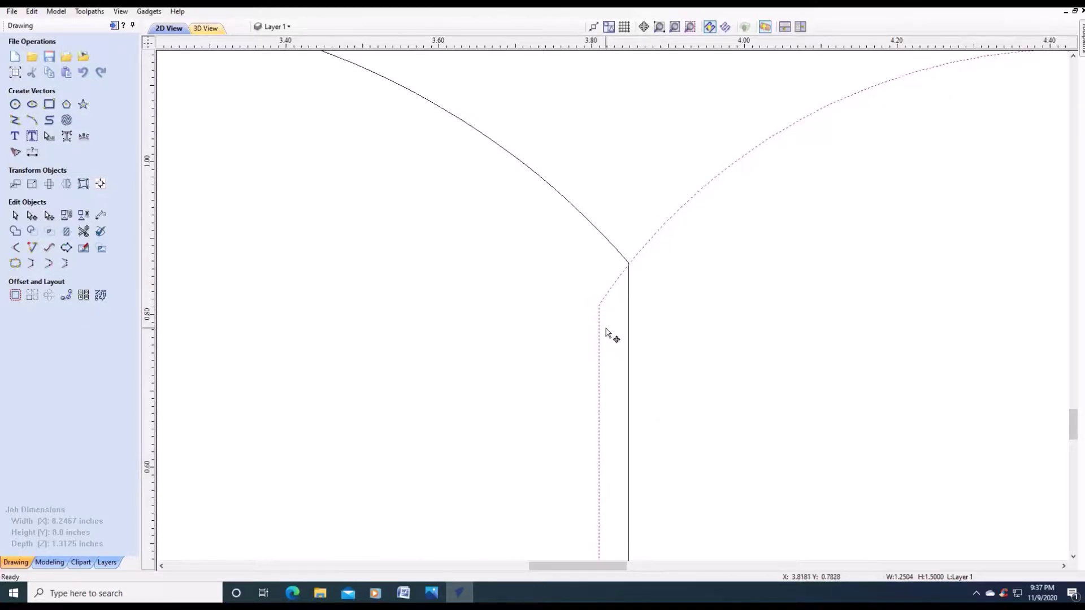
key("Right")
key("Right")
key("Right")
key("Right")
key("Right")
key("Right")
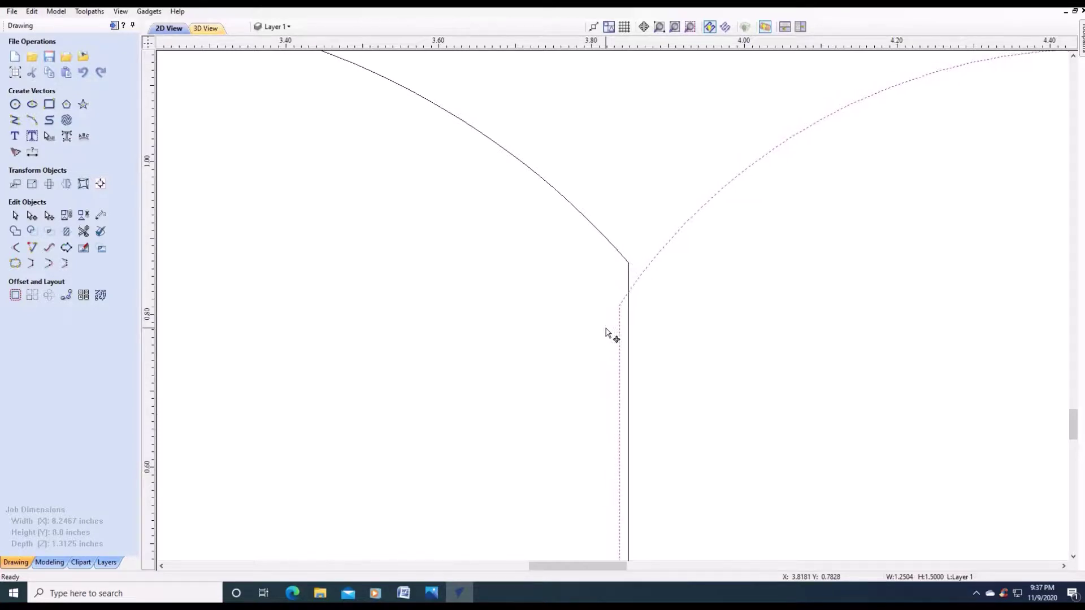
key("Right")
key("Right")
key("Up")
key("Up")
key("Up")
key("Up")
key("Up")
key("Up")
key("Up")
key("Up")
key("Up")
key("Up")
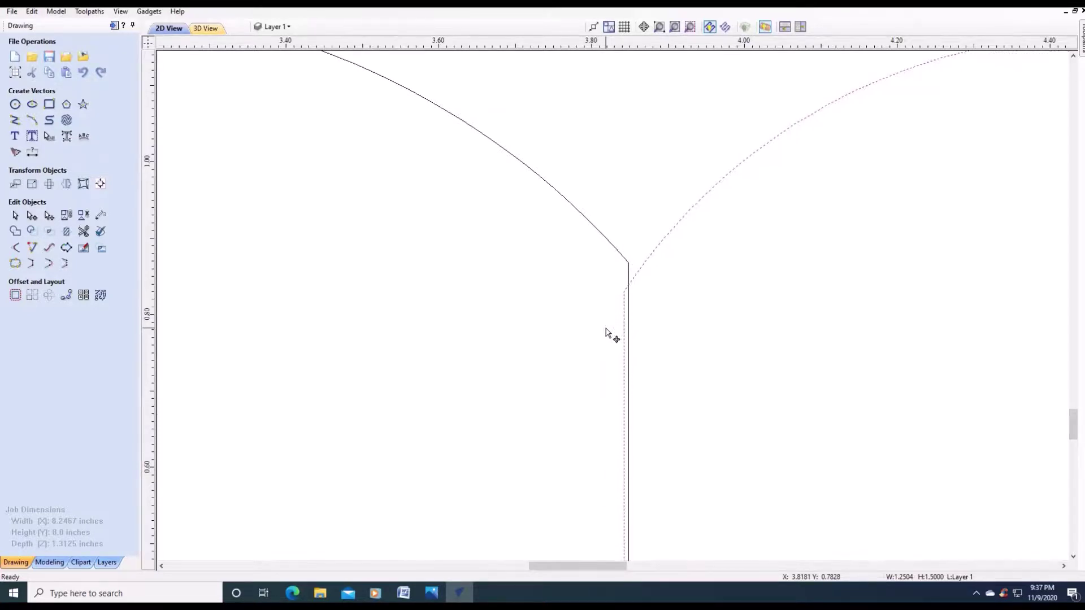
key("Up")
key("Up")
key("Up")
key("Up")
- Move the thin vertical bar left and up against the smallest circle
left_click(674, 27)
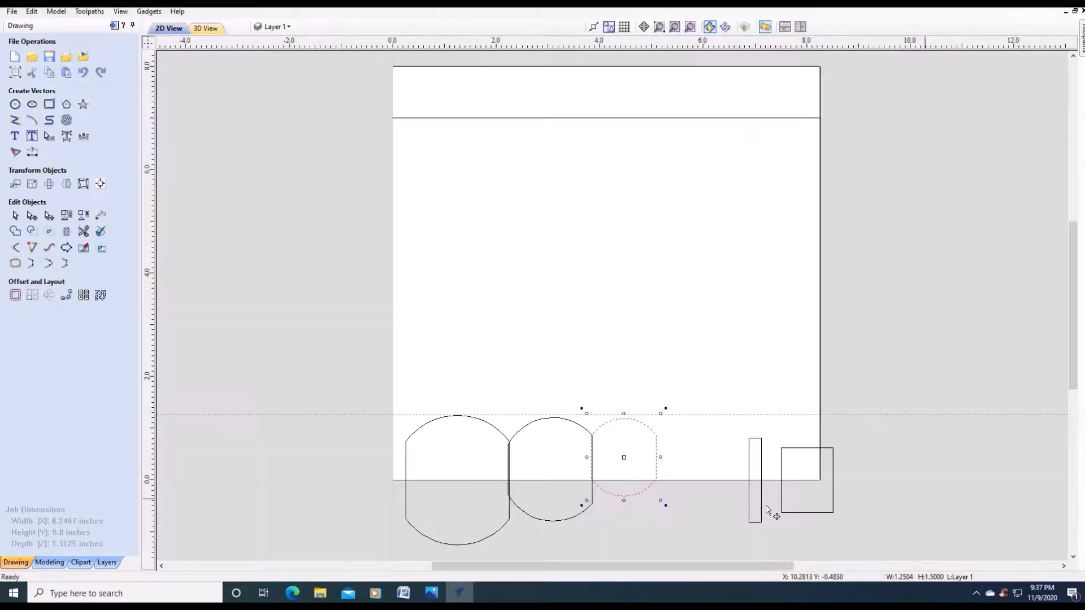
left_click(755, 488)
key("Left")
key("Left")
key("Left")
key("Left")
key("Left")
key("Left")
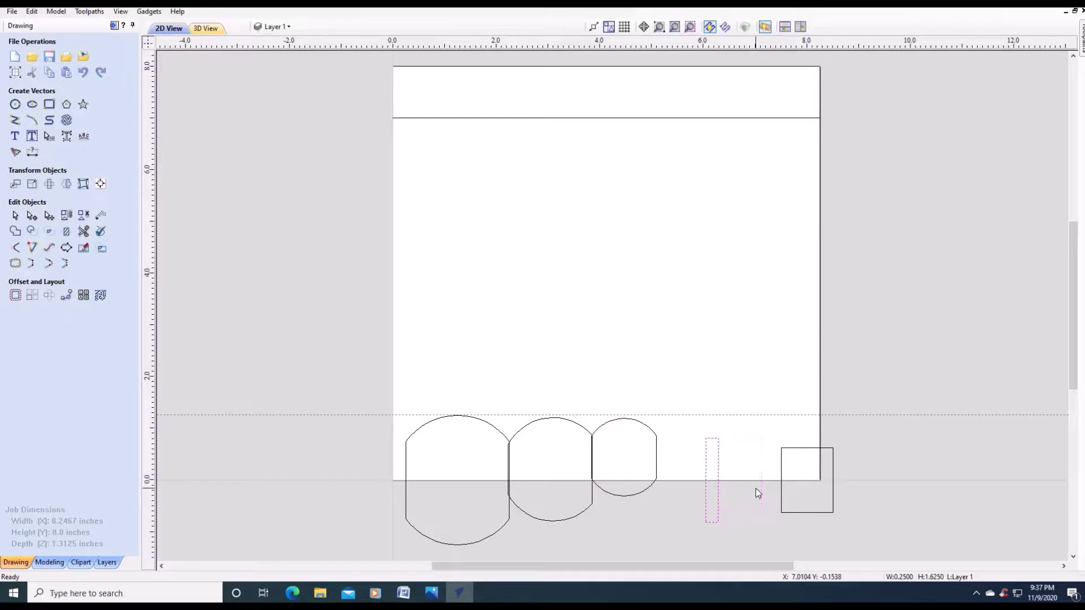
key("Left")
key("Left")
key("Up")
key("Up")
key("Up")
key("Up")
key("Up")
key("Up")
key("Up")
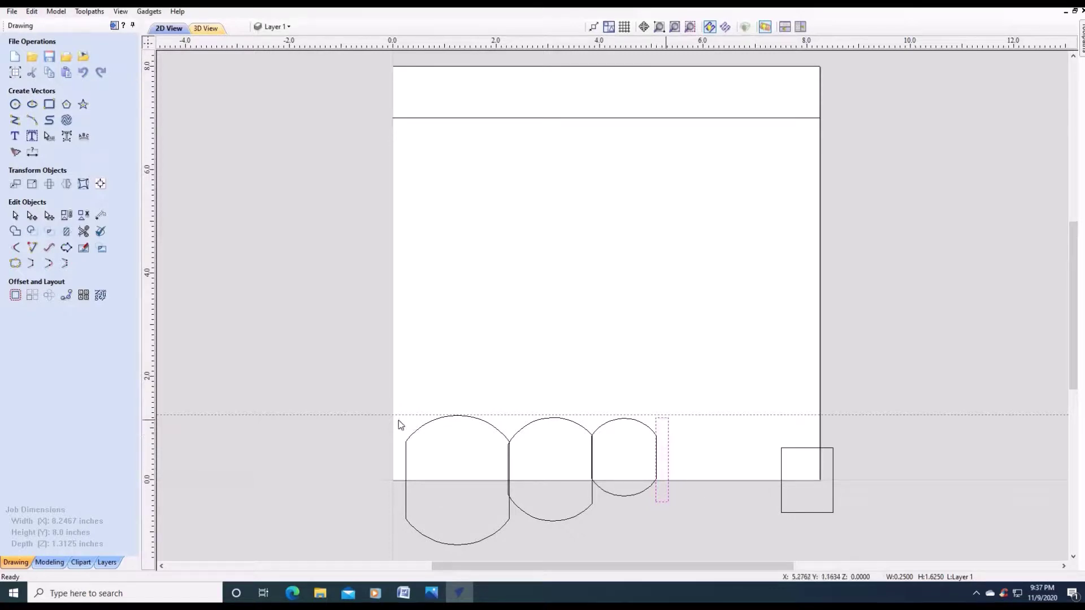
- Slide the square left and up so it butts against the thin bar
left_click(811, 461)
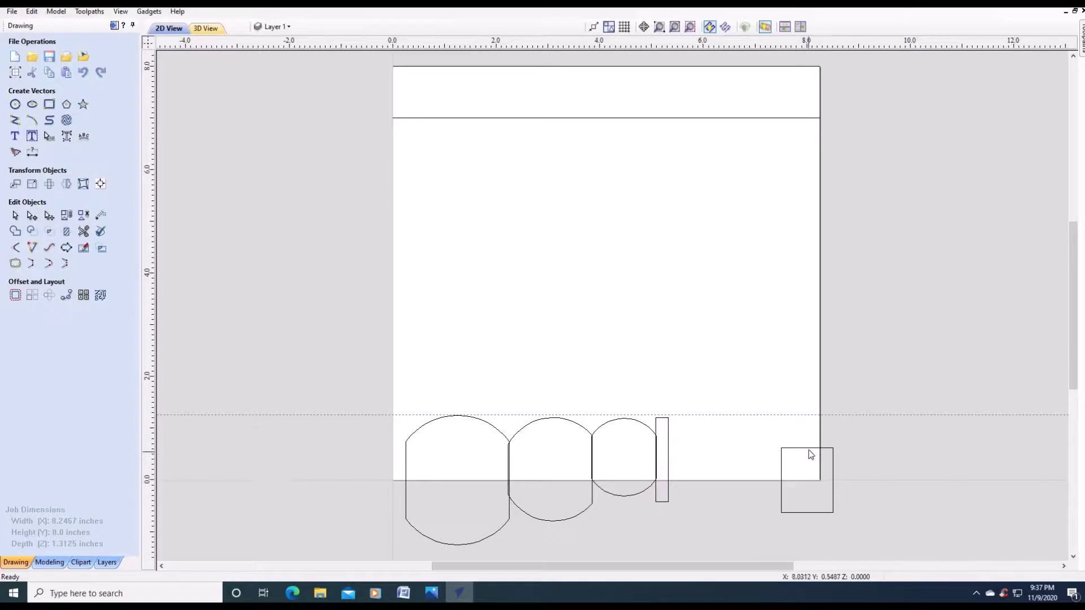
left_click(811, 460)
left_click_drag(810, 460, 800, 464)
key("Left")
key("Left")
key("Left")
key("Left")
key("Left")
key("Left")
key("Left")
key("Left")
key("Left")
key("Left")
key("Left")
key("Left")
key("Left")
key("Left")
key("Left")
key("Left")
key("Left")
key("Left")
key("Left")
key("Left")
key("Left")
key("Up")
key("Up")
key("Up")
key("Up")
key("Up")
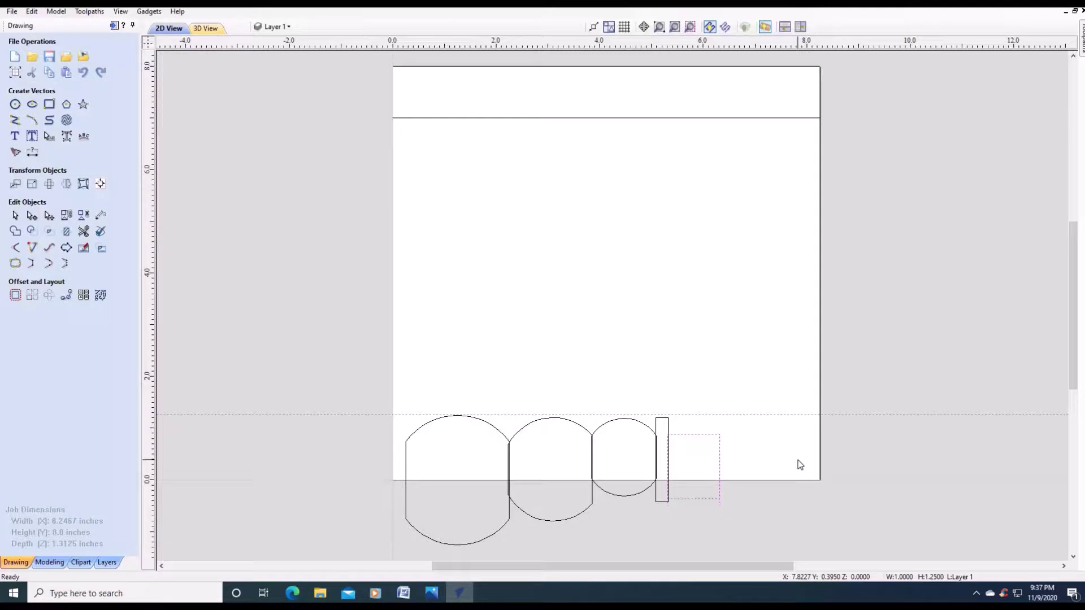
key("Up")
key("Escape")
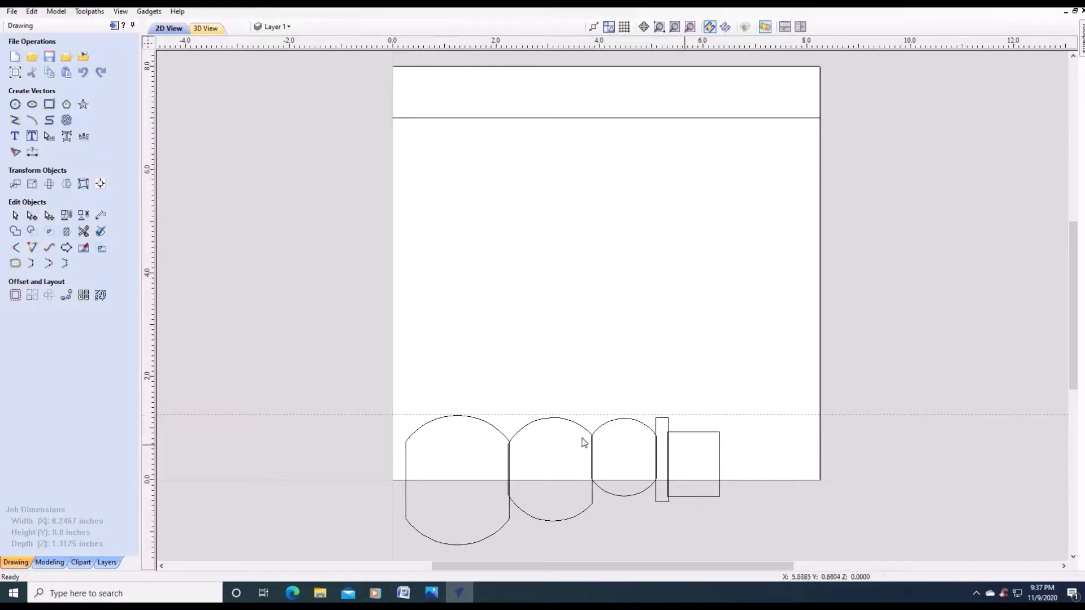
- Trim the overlapping lines between the circles and bar, undoing the accidental bar trim
left_click(32, 217)
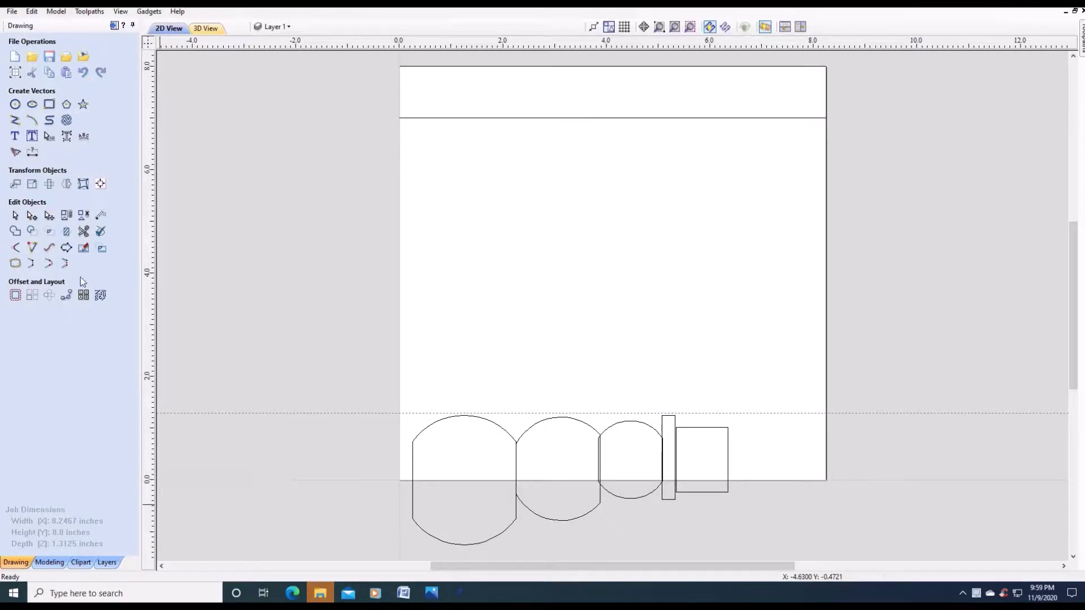
left_click(91, 231)
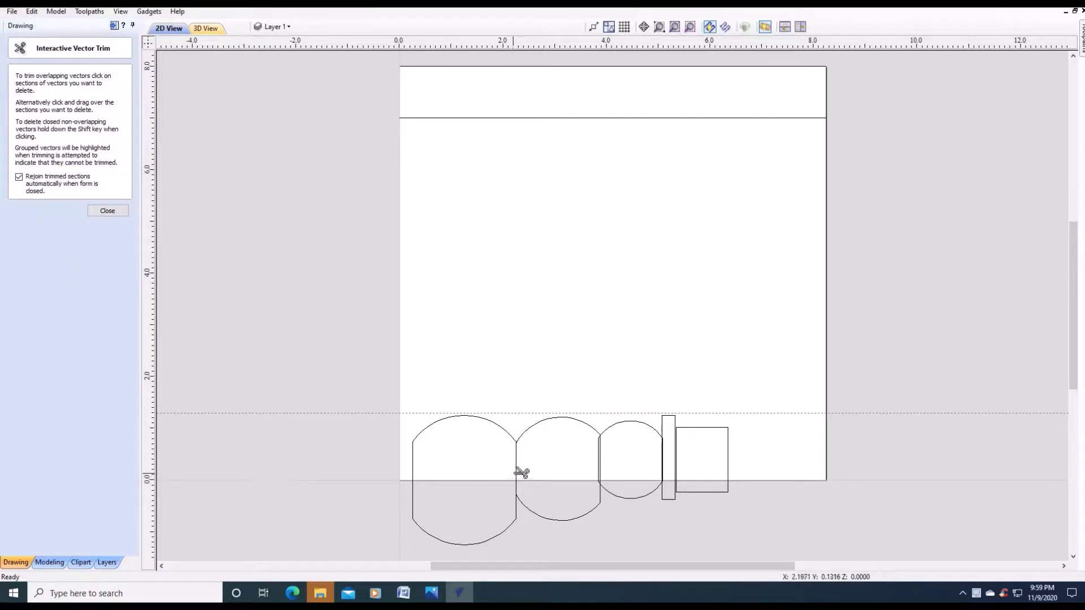
left_click(517, 468)
left_click(600, 468)
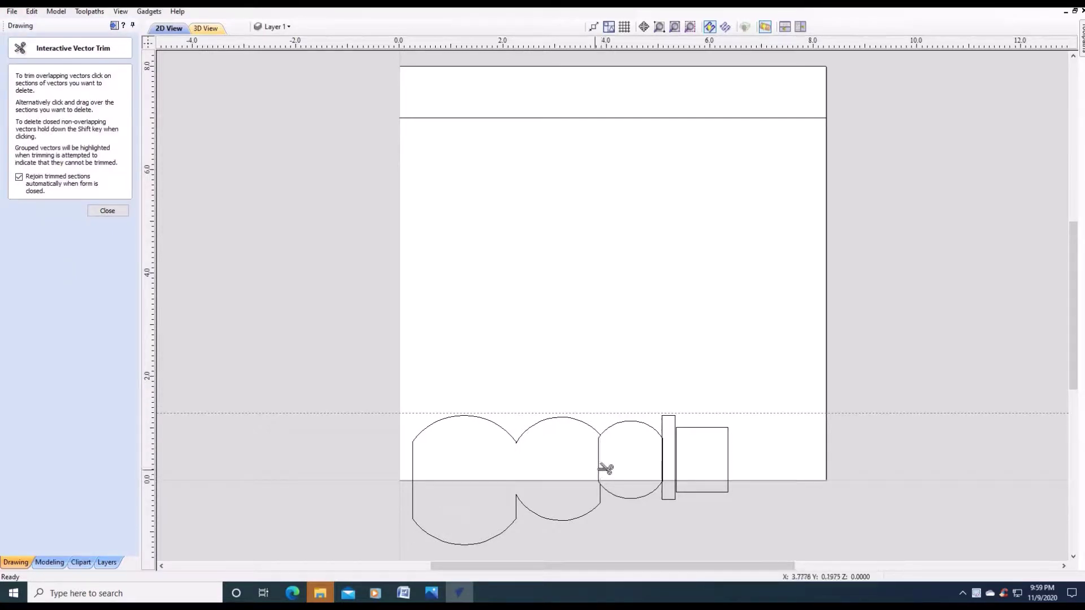
left_click(663, 465)
left_click(676, 463)
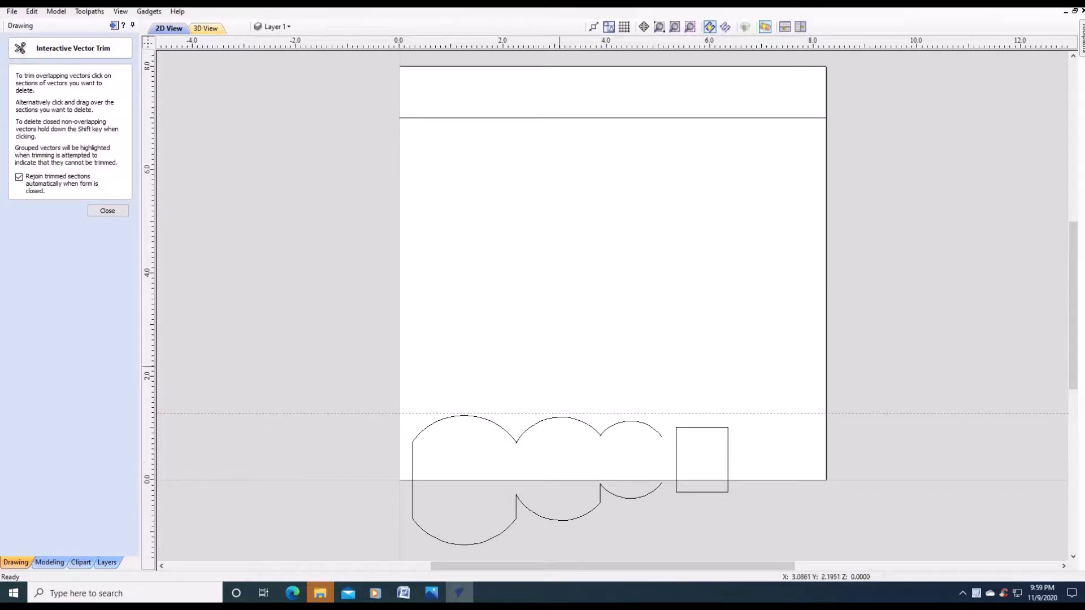
left_click(32, 11)
left_click(40, 24)
left_click(122, 213)
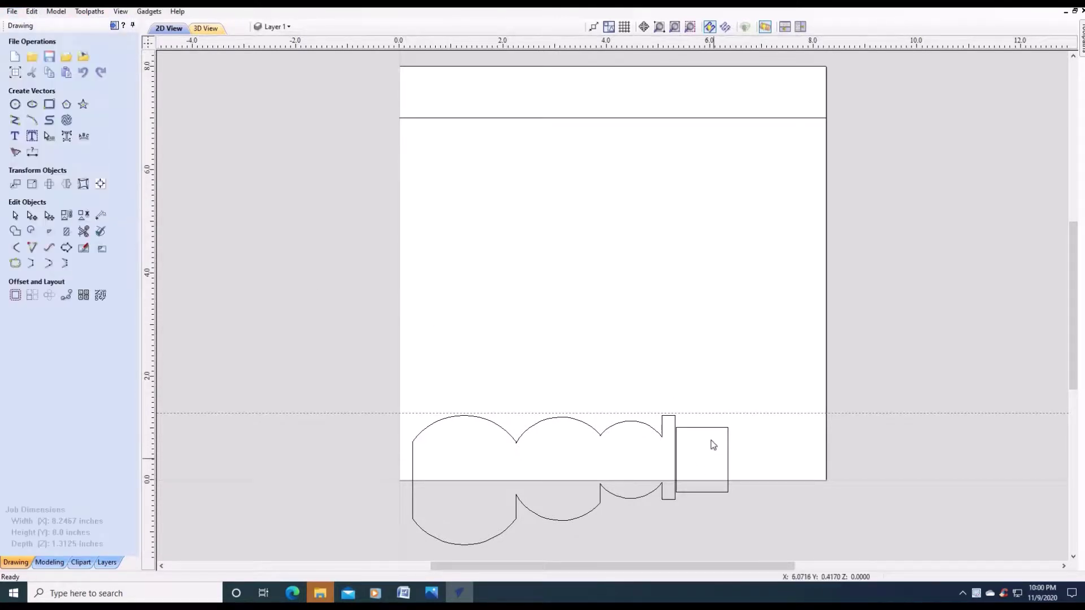
- Shift the square left to overlap the bar and trim their overlapping edges
left_click(701, 429)
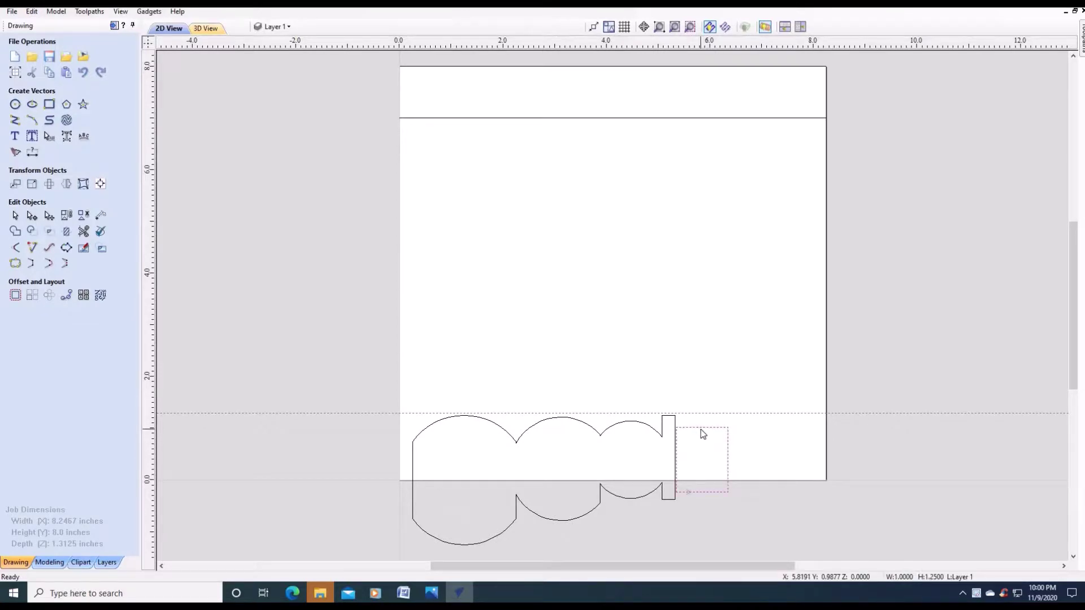
key("Left")
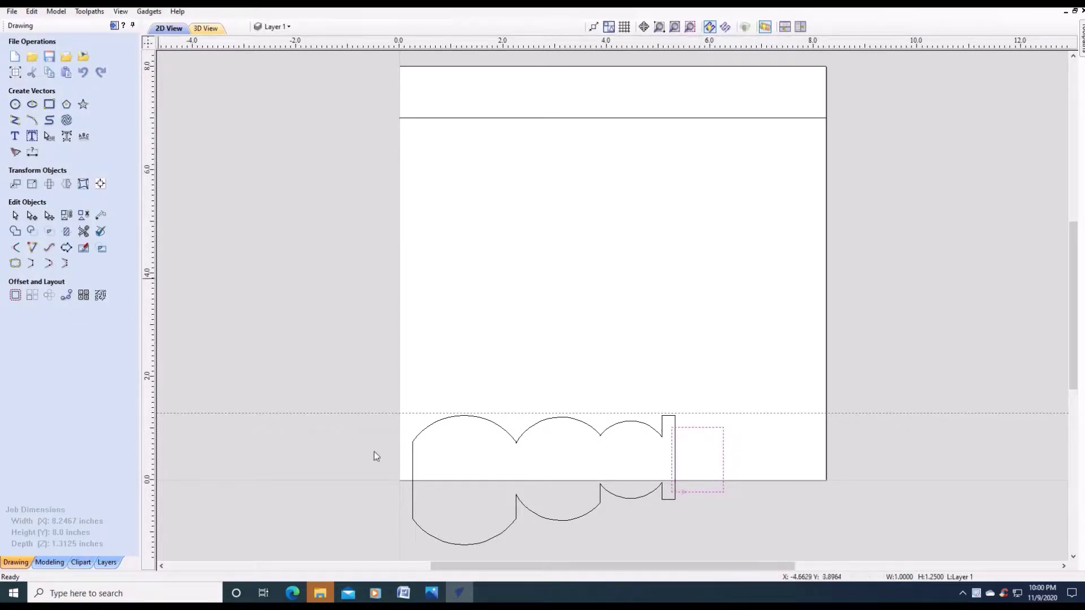
left_click(307, 356)
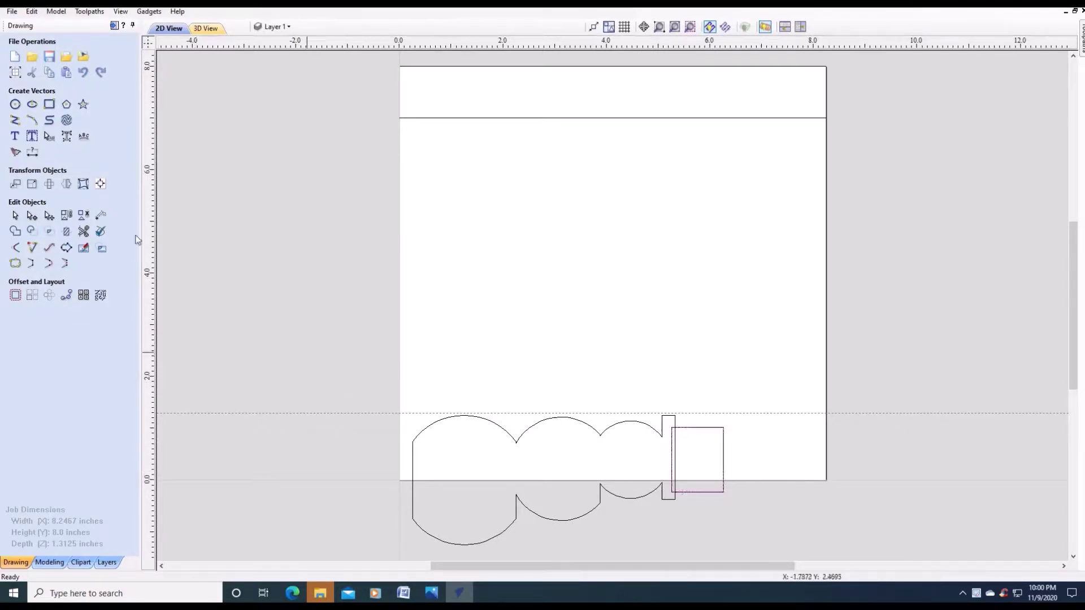
left_click(83, 231)
left_click(671, 460)
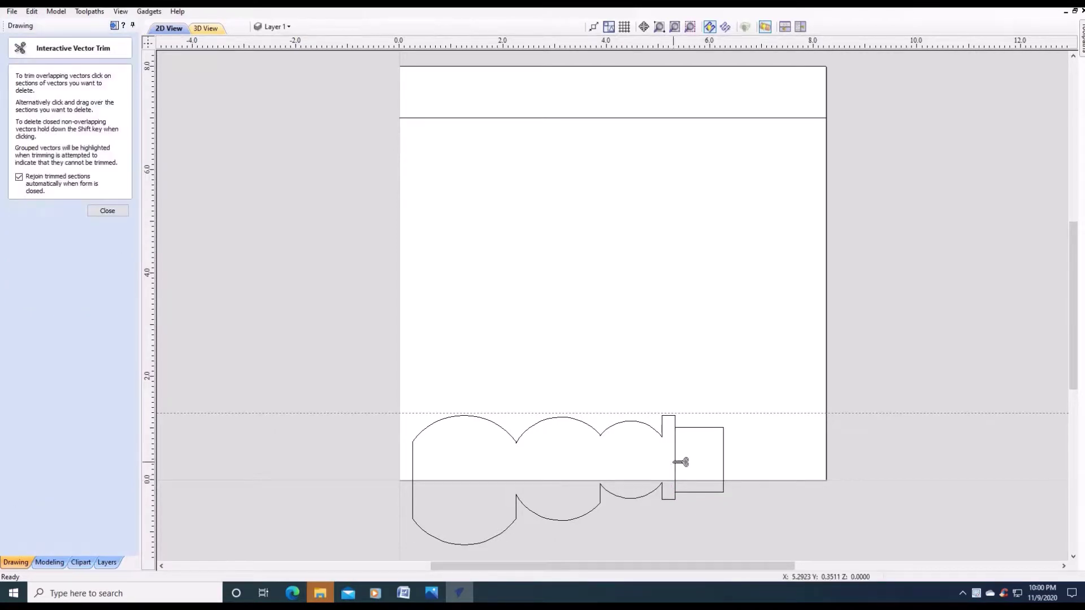
left_click(676, 462)
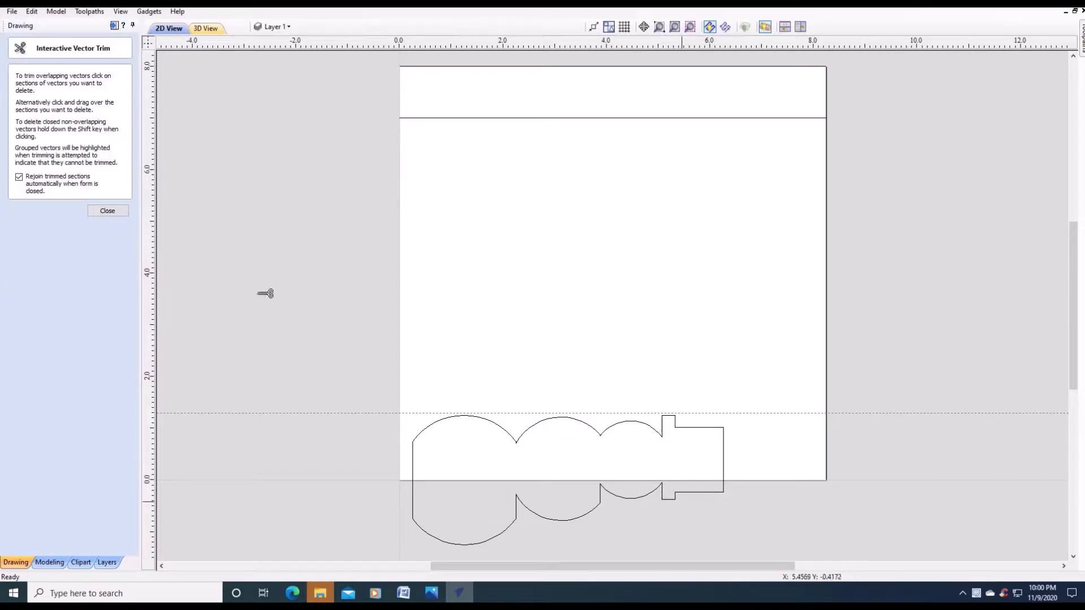
- Insert points on the left and right edges of the snowman outline
left_click(112, 213)
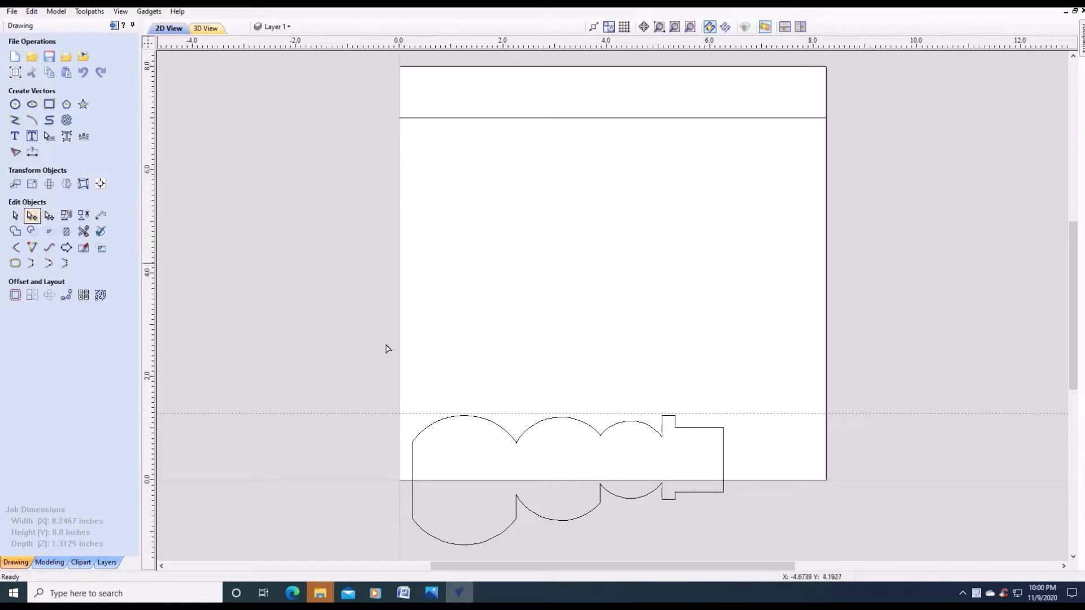
left_click(586, 426)
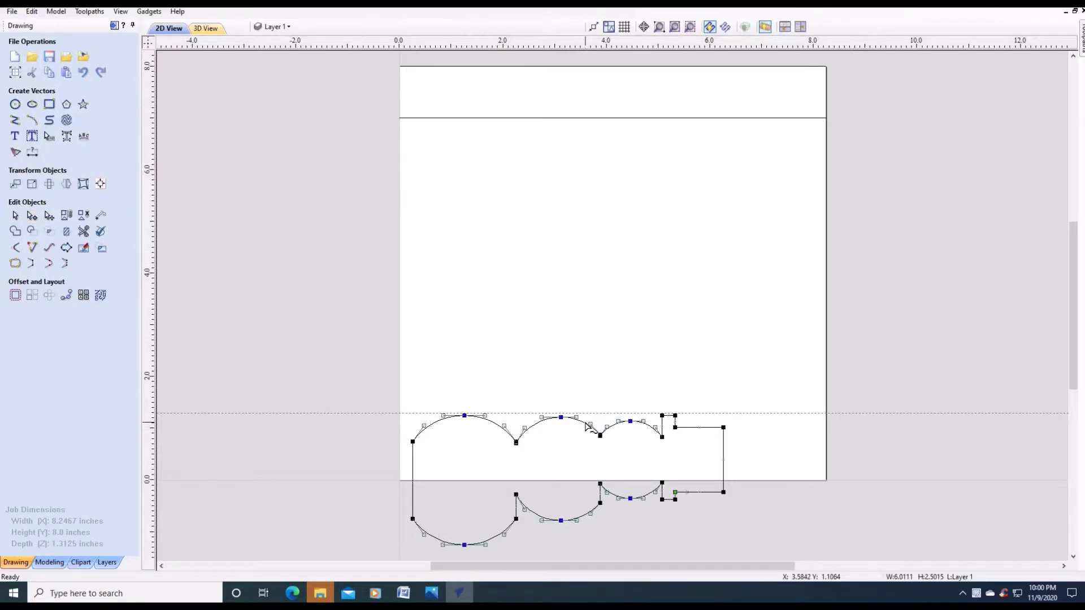
right_click(412, 480)
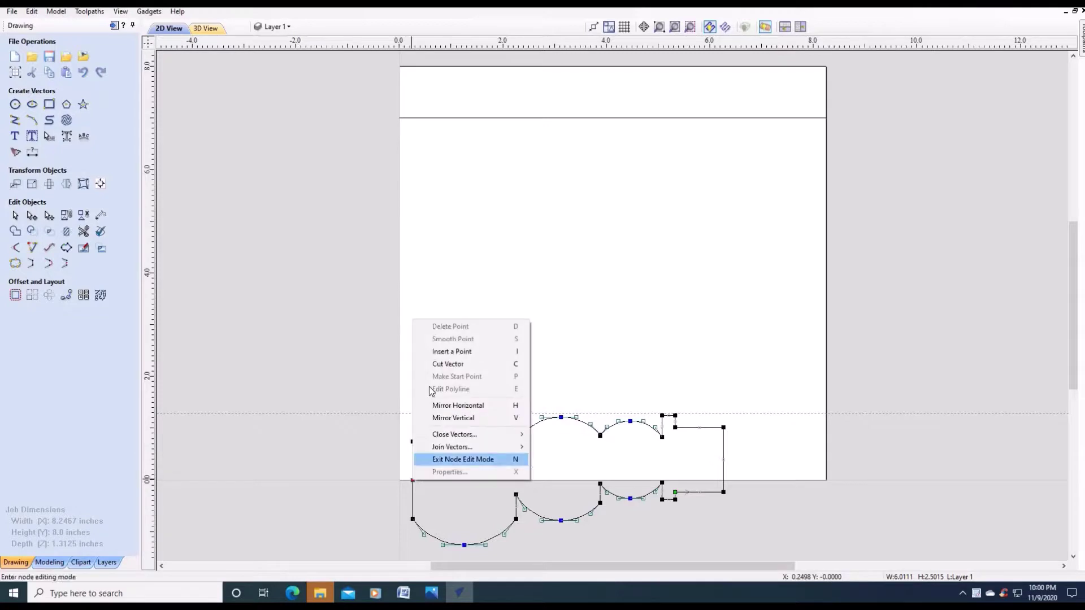
left_click(440, 351)
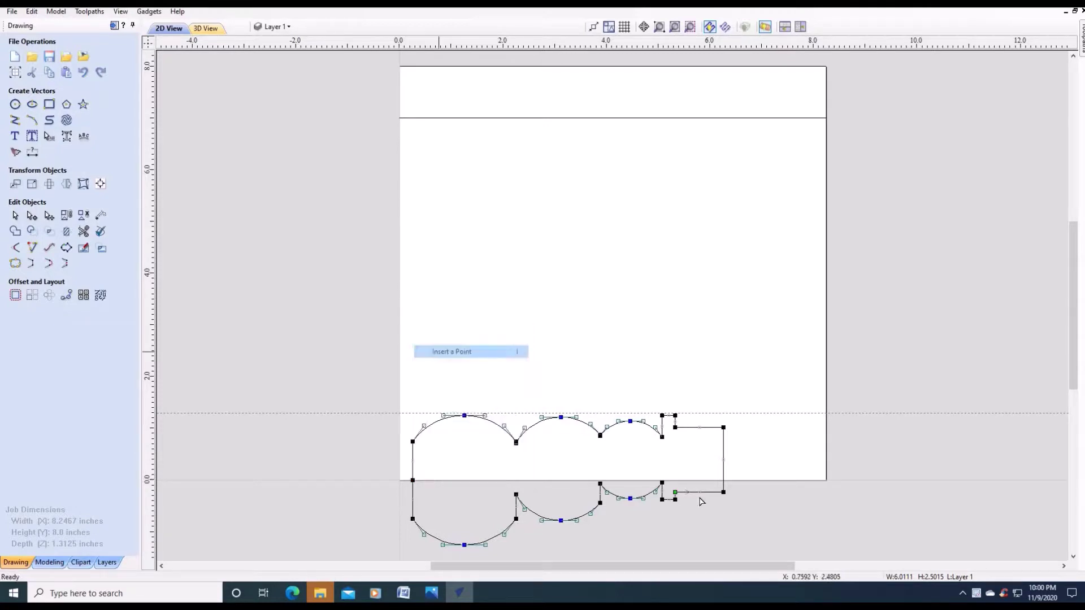
right_click(723, 479)
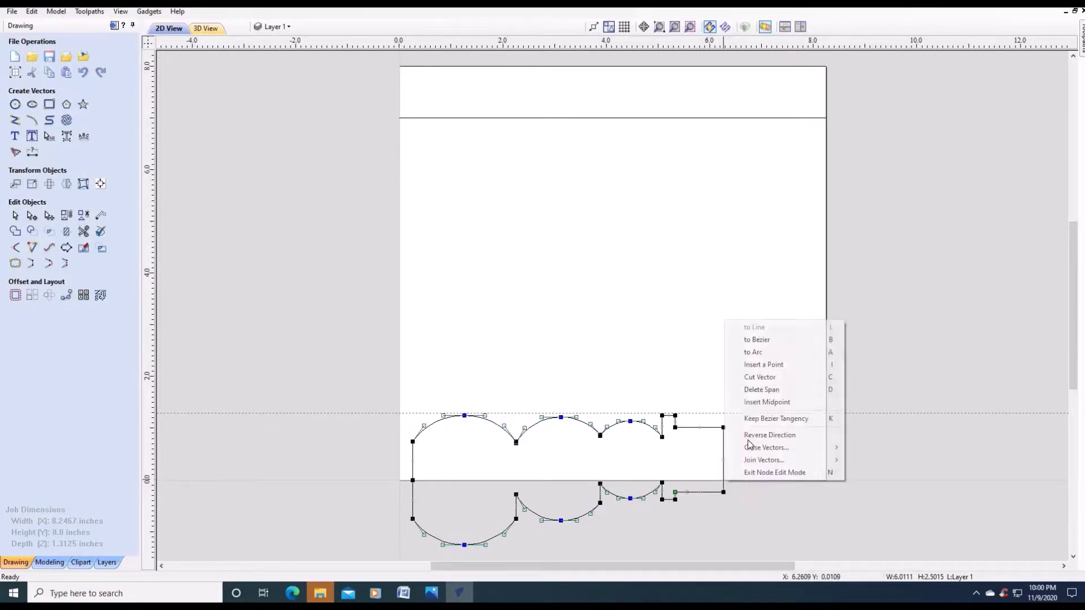
left_click(743, 365)
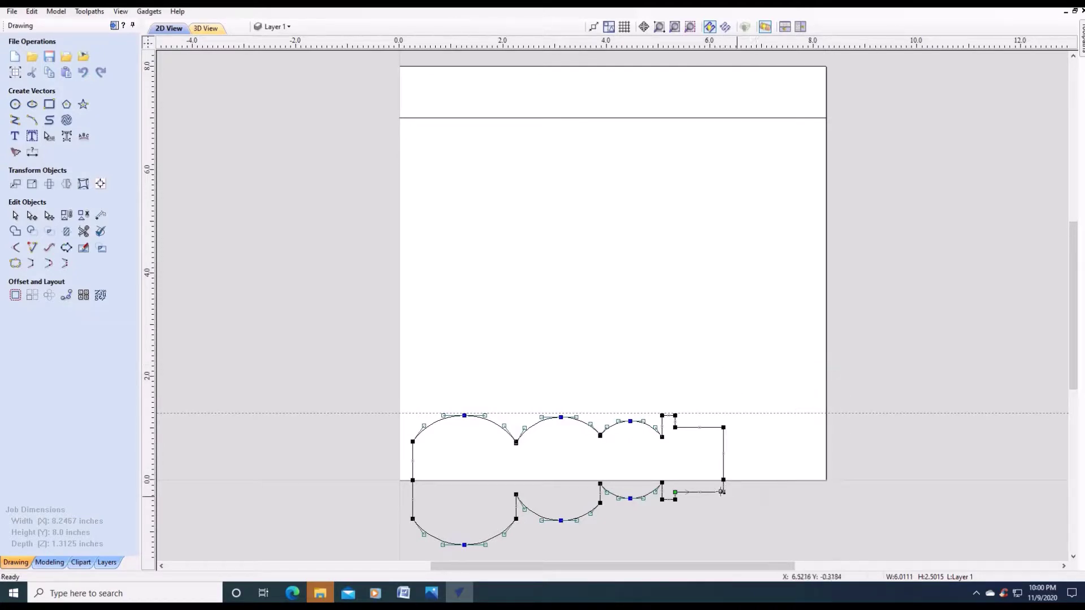
- Cut the outline at the lower nodes, delete the lower half, and remove the lower-right node
right_click(720, 491)
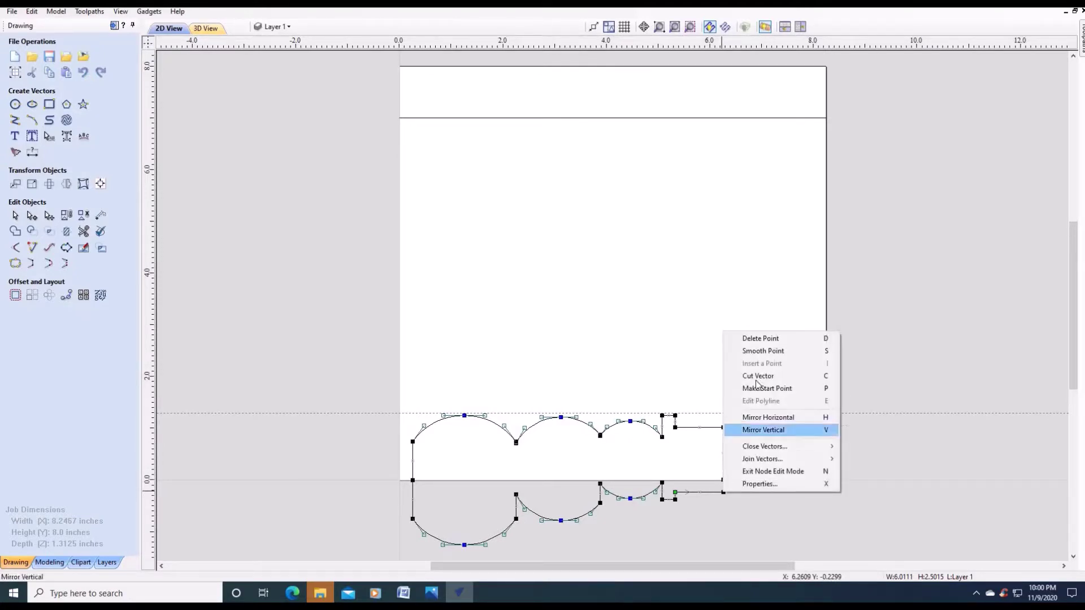
key("c")
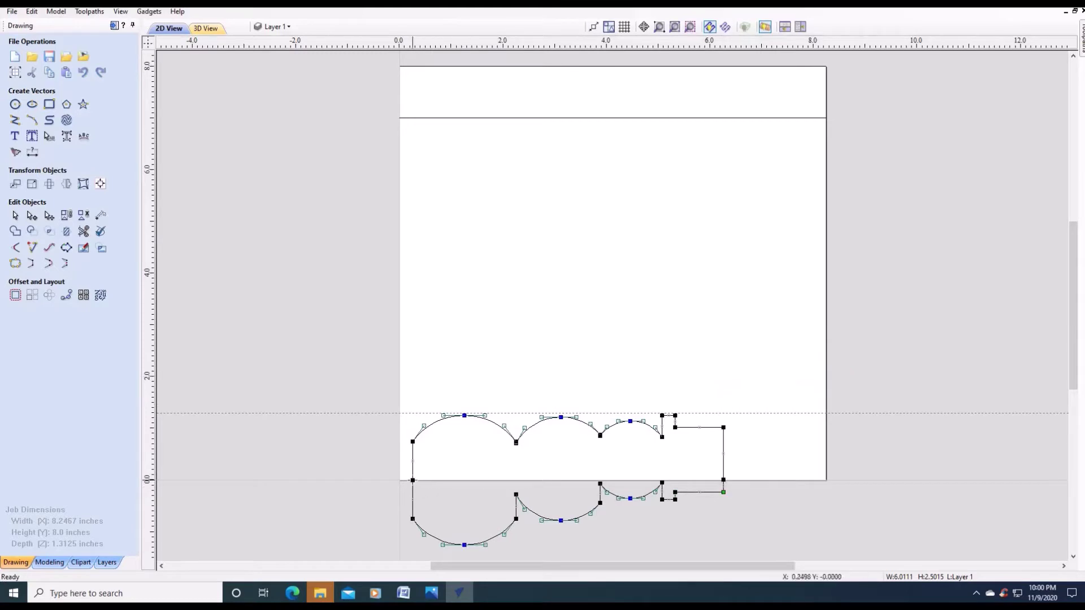
right_click(412, 480)
left_click(452, 365)
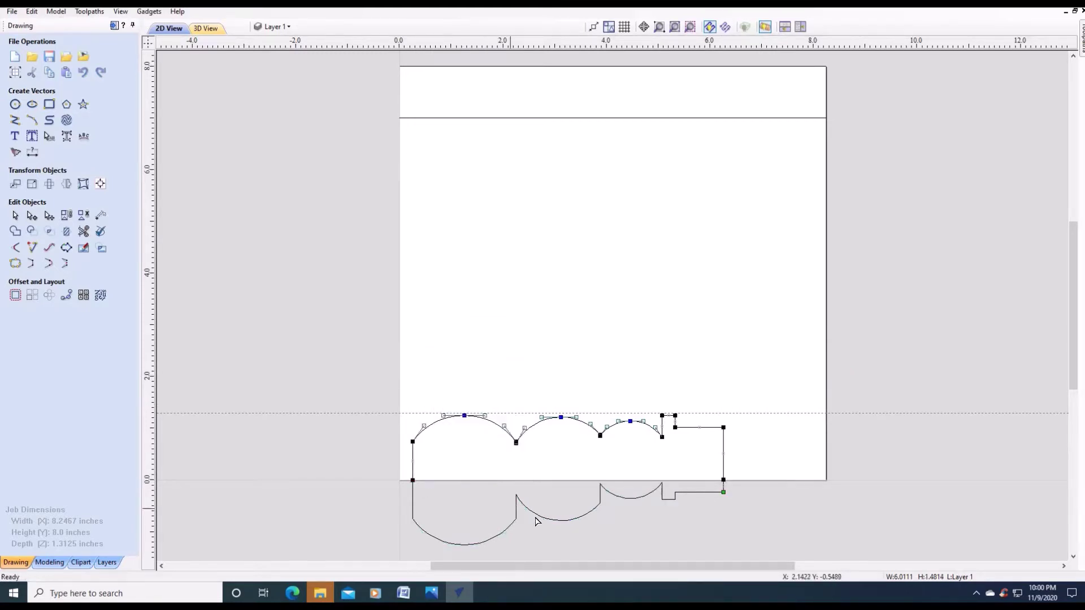
left_click(560, 518)
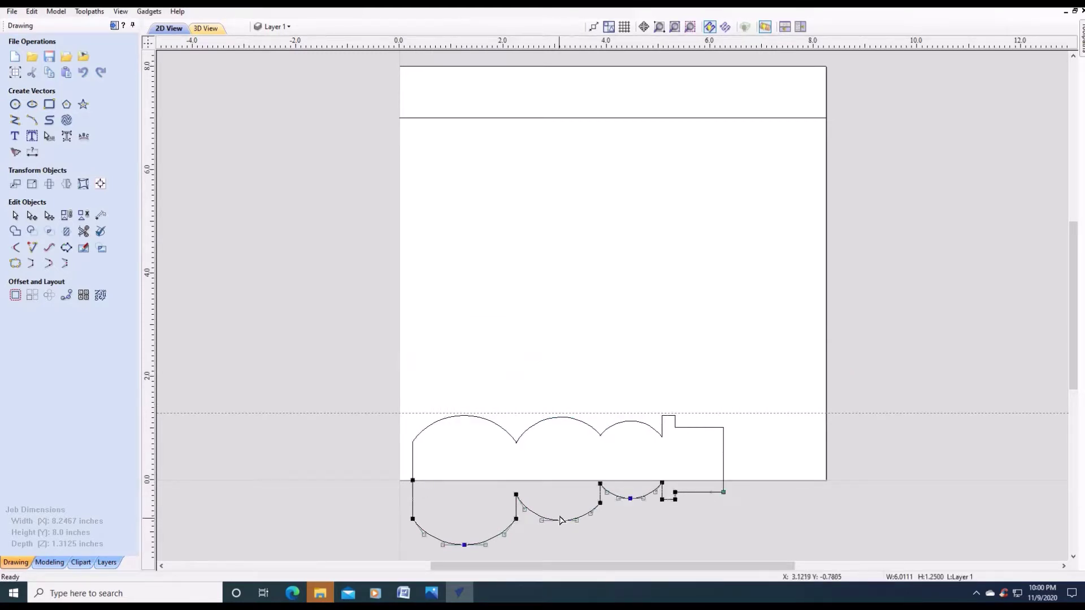
key("Delete")
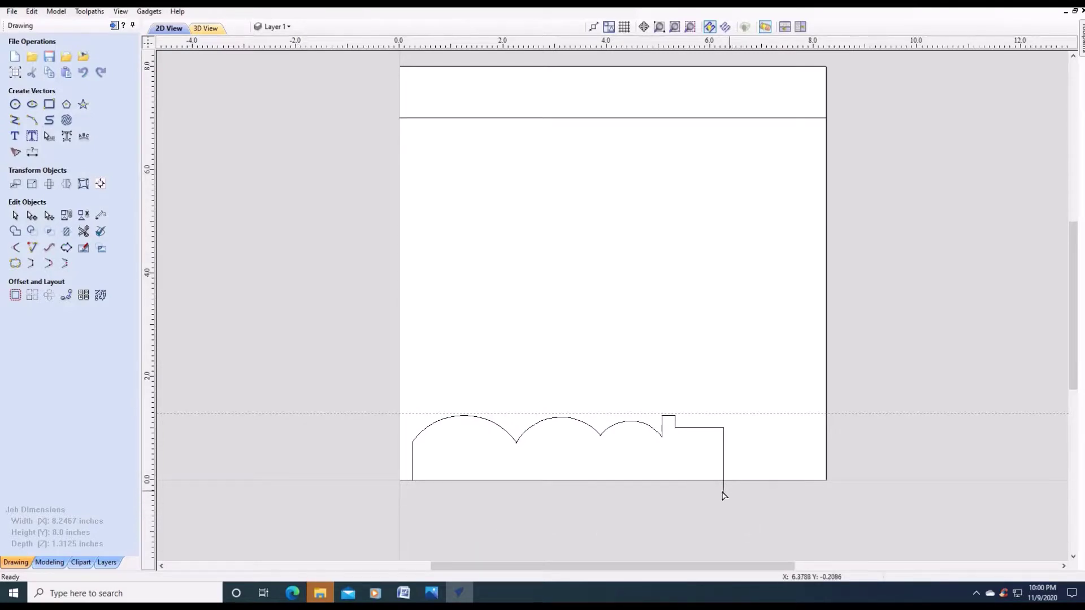
right_click(722, 490)
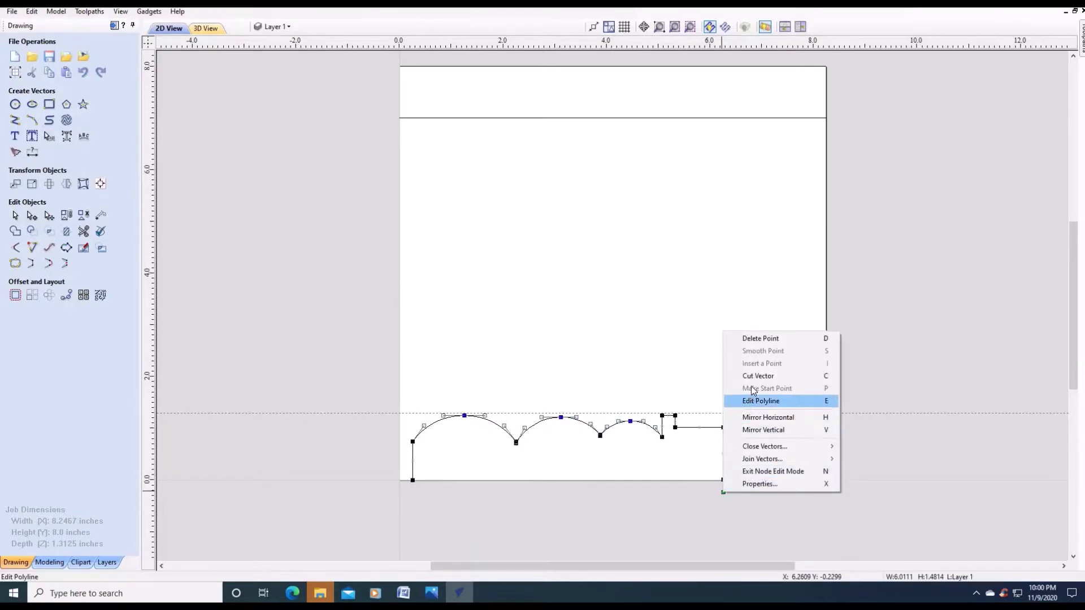
left_click(760, 338)
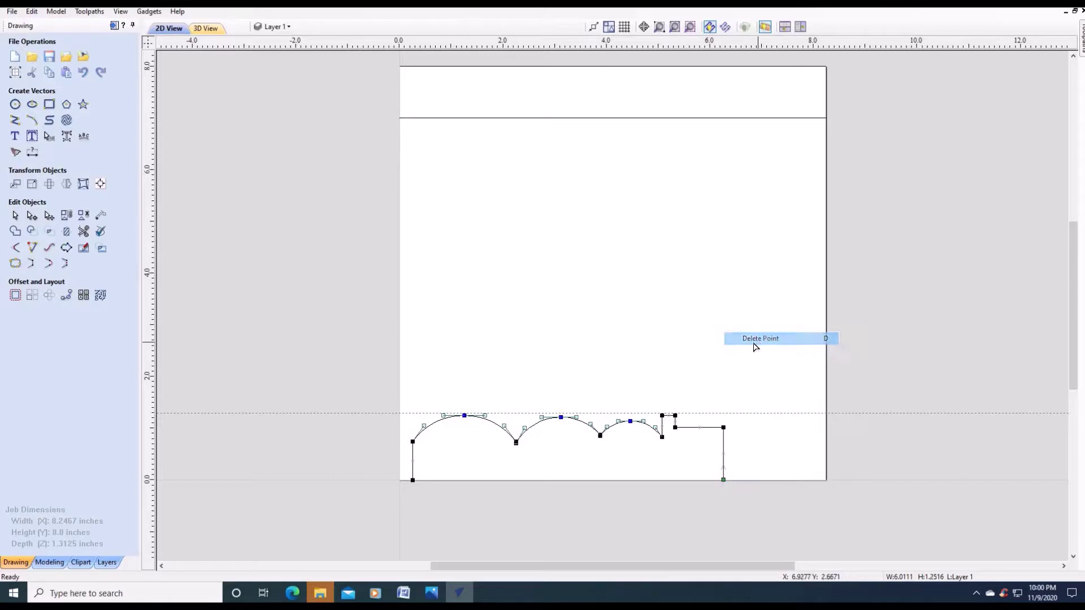
left_click(667, 340)
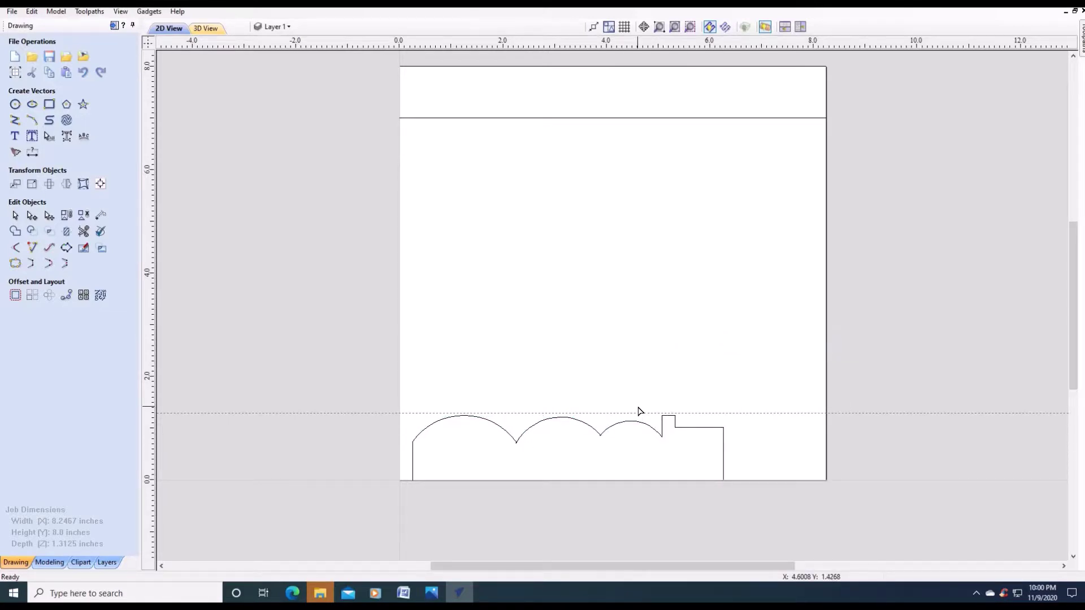
- Use the top line as drive rail for a new moulding toolpath and set its position
left_click(590, 118)
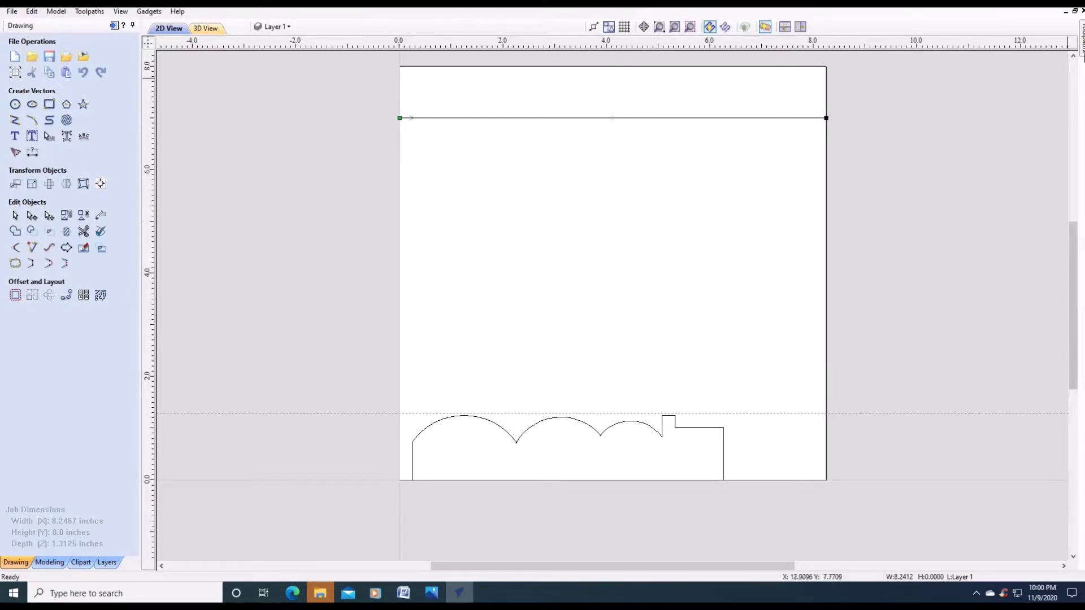
mouse_move(1081, 36)
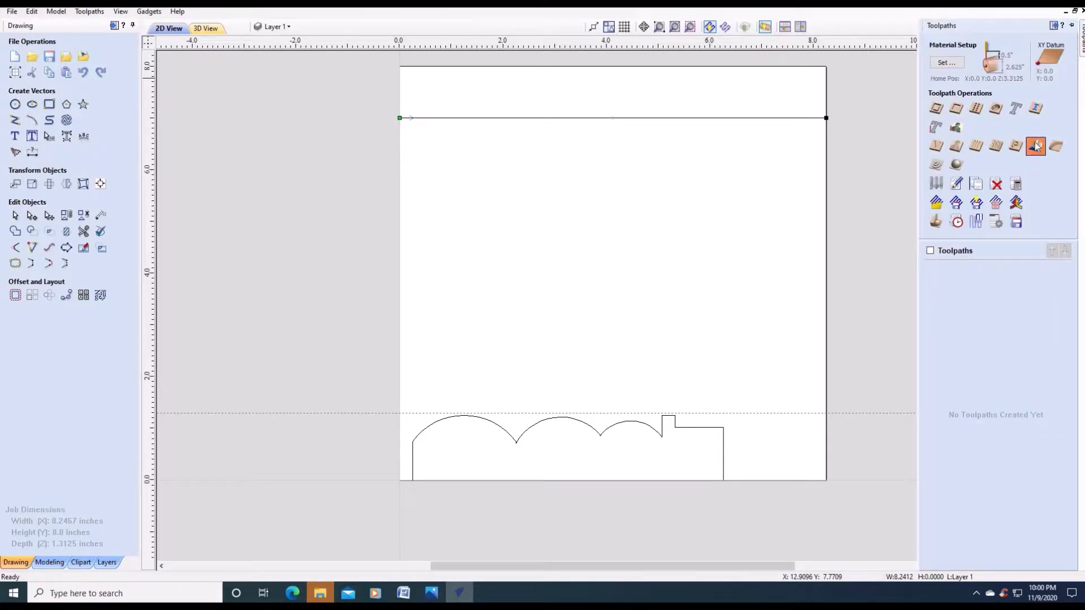
left_click(1033, 144)
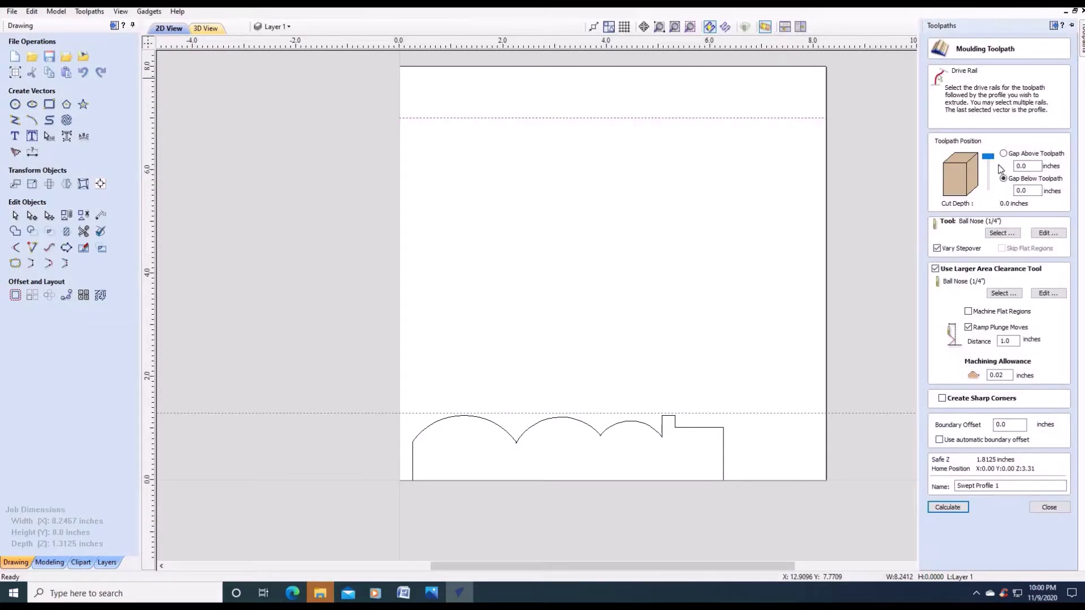
left_click_drag(990, 170, 988, 199)
left_click(987, 189)
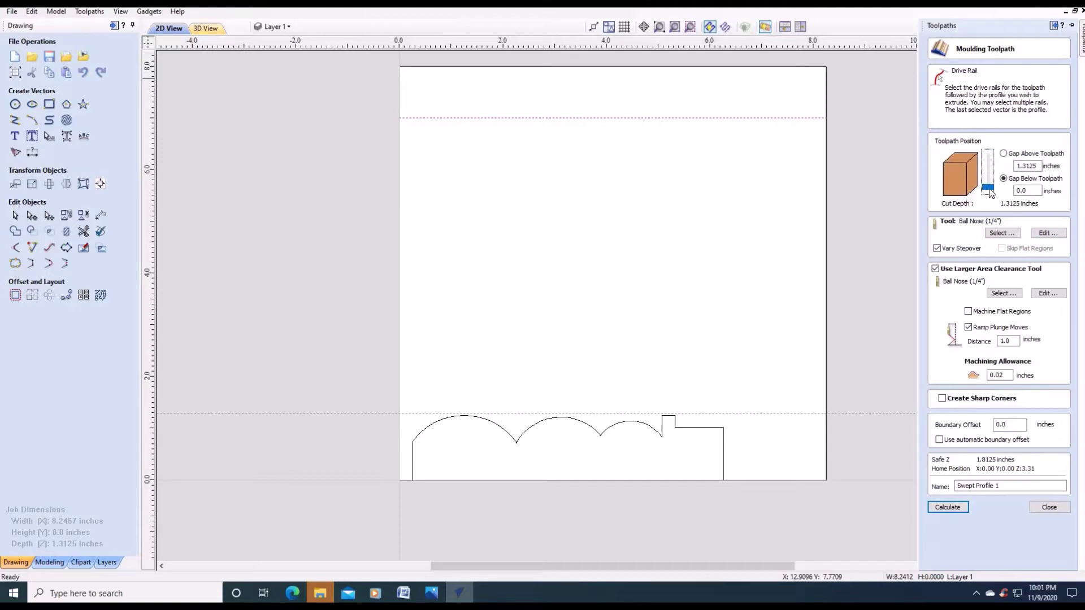
left_click_drag(990, 192, 992, 142)
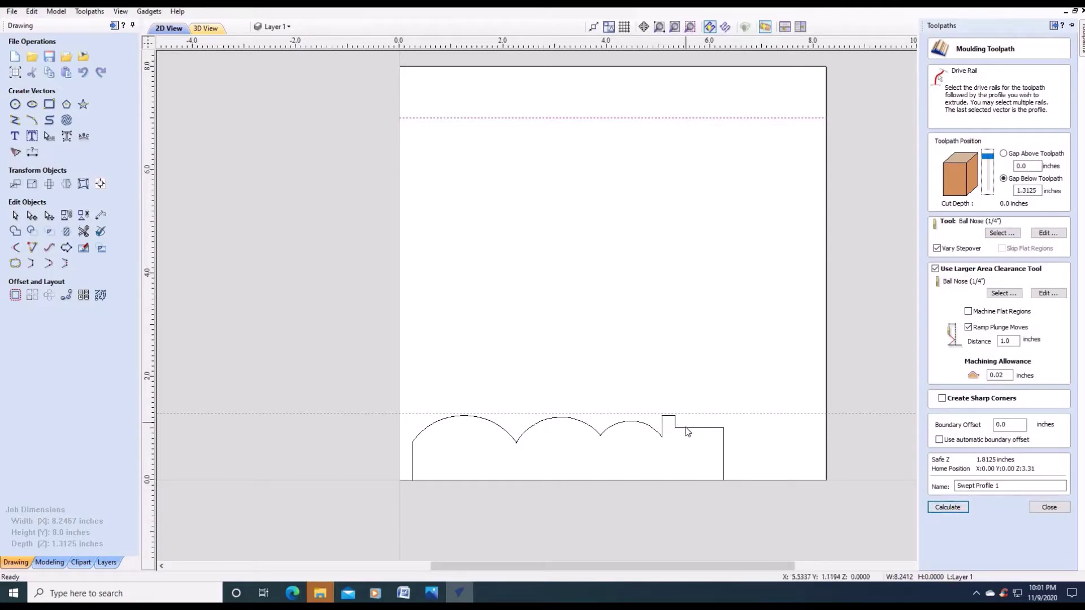
- Calculate Swept Profile 1 and its clearance pass with the settings panel pinned open
left_click(947, 507)
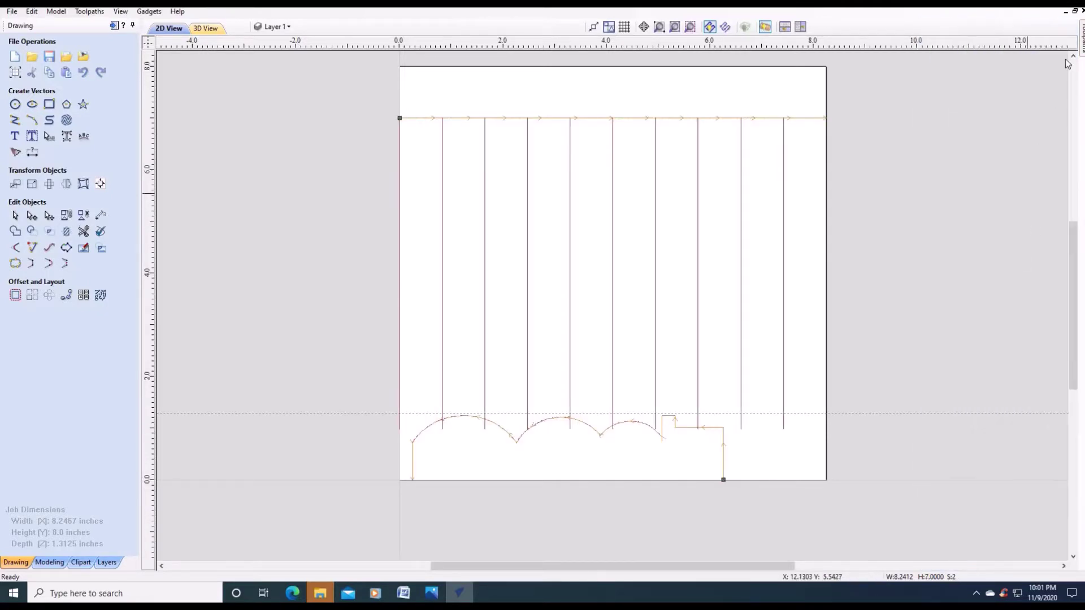
mouse_move(1079, 36)
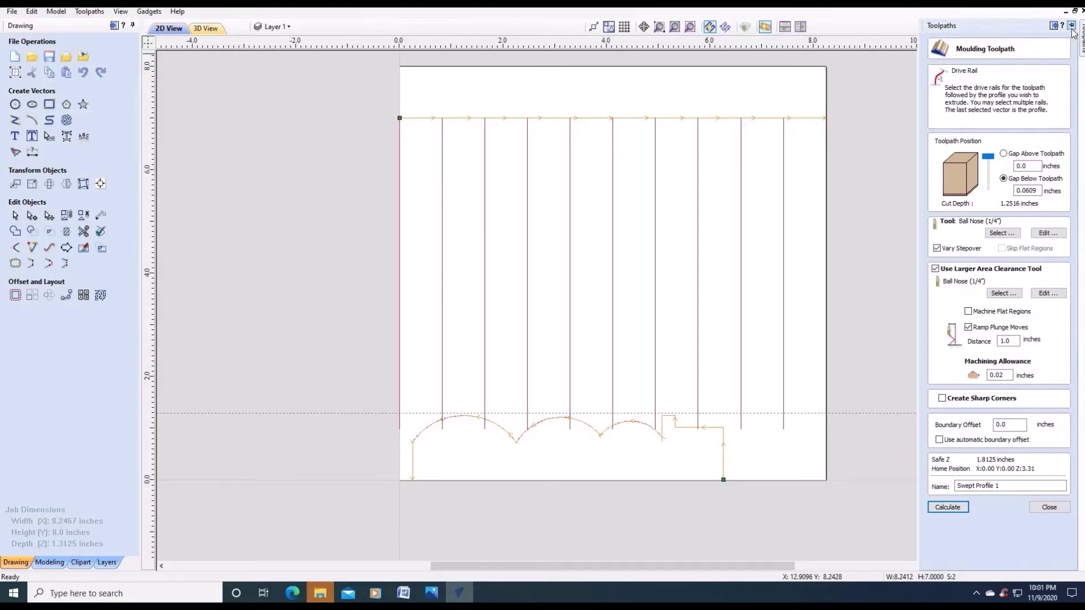
left_click(1070, 25)
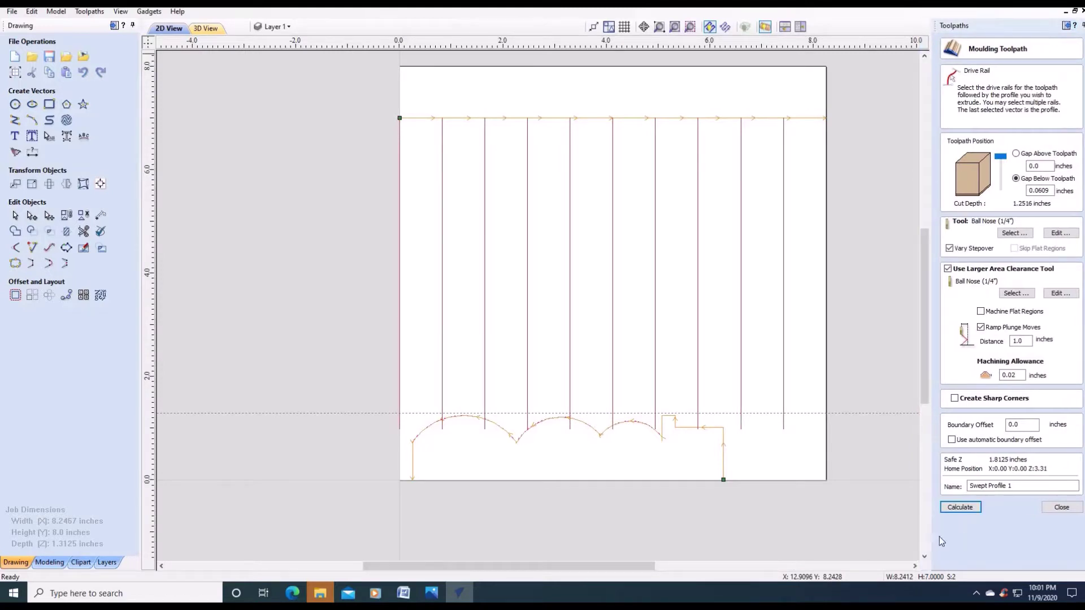
left_click(957, 508)
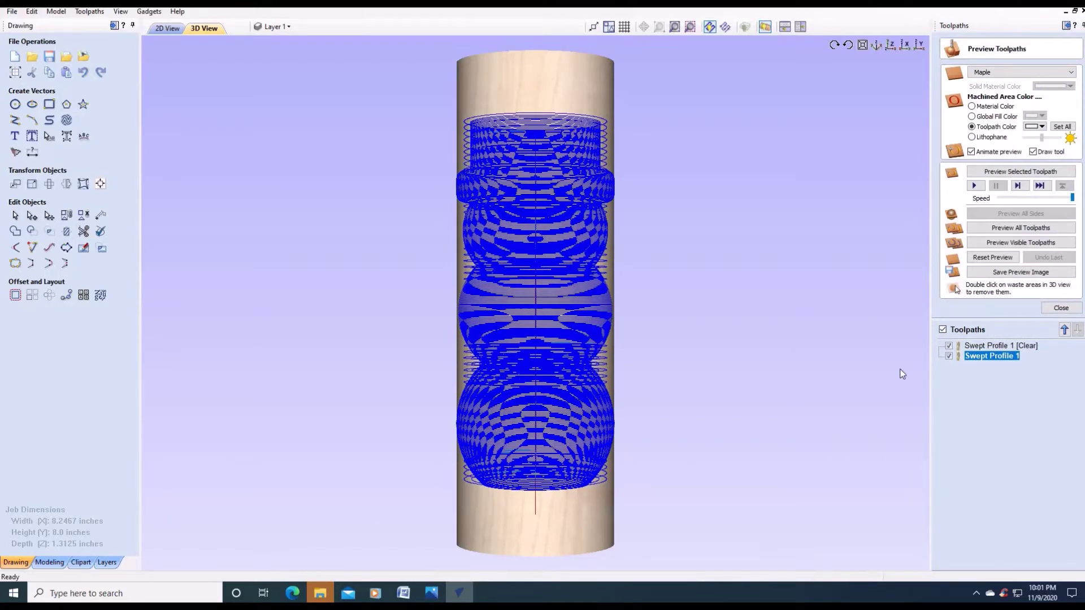
- Close the toolpath preview and reopen the Swept Profile 1 moulding settings
left_click(989, 346)
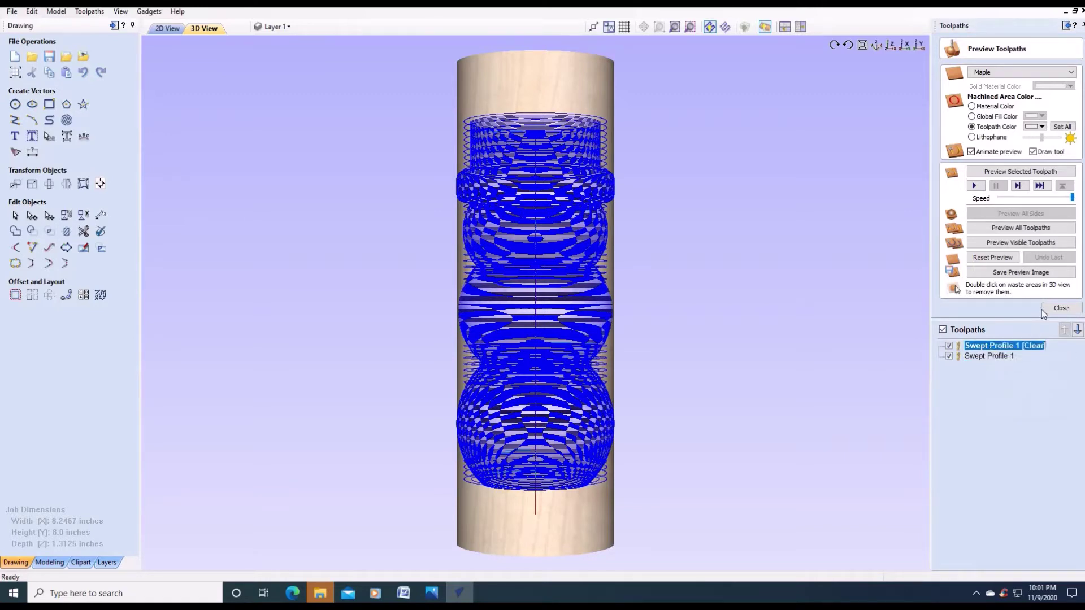
left_click(1045, 308)
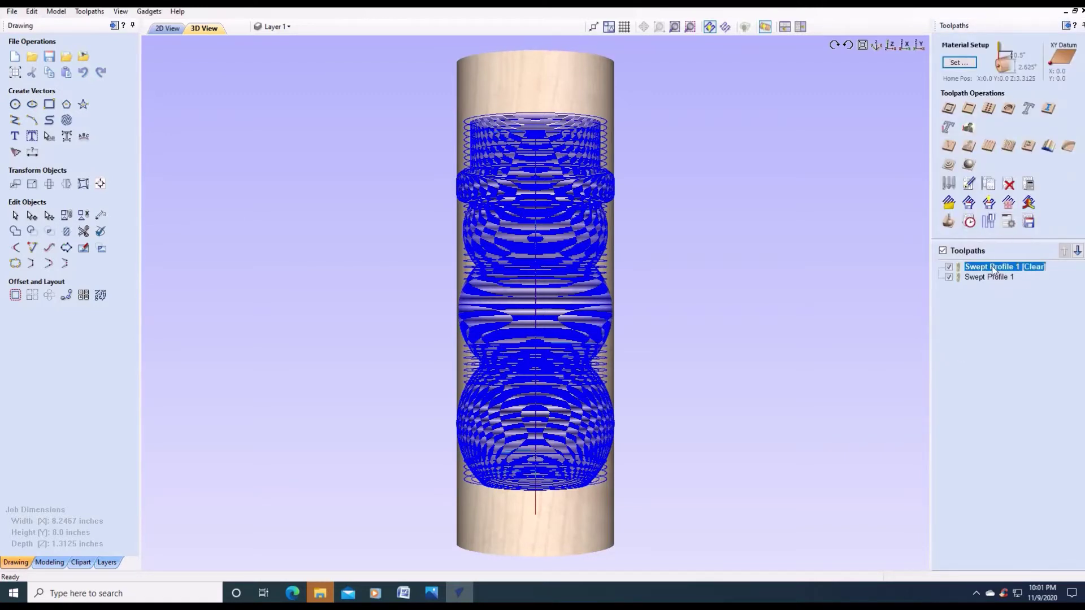
left_click(1005, 224)
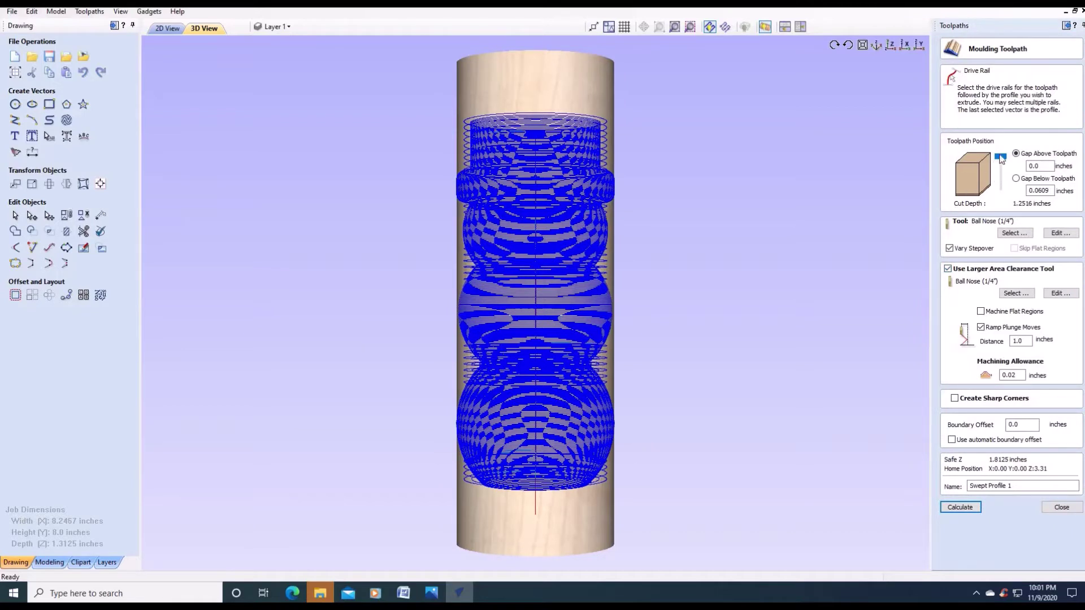
- Set the full 1.3125-inch cut depth and check both Ball Nose (1/4") tool settings
left_click_drag(1000, 158, 999, 187)
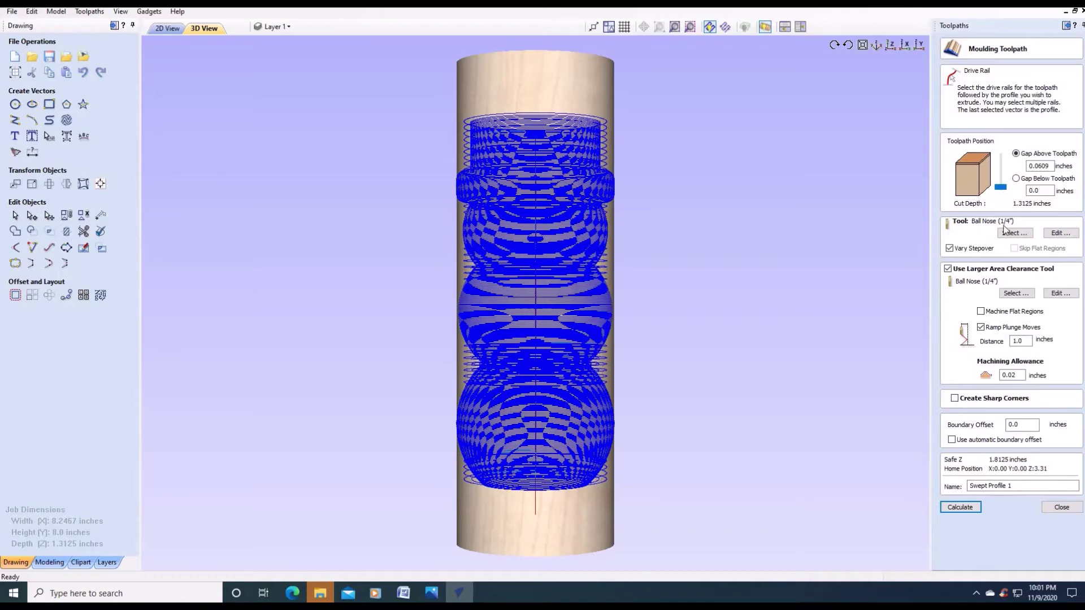
left_click(1056, 236)
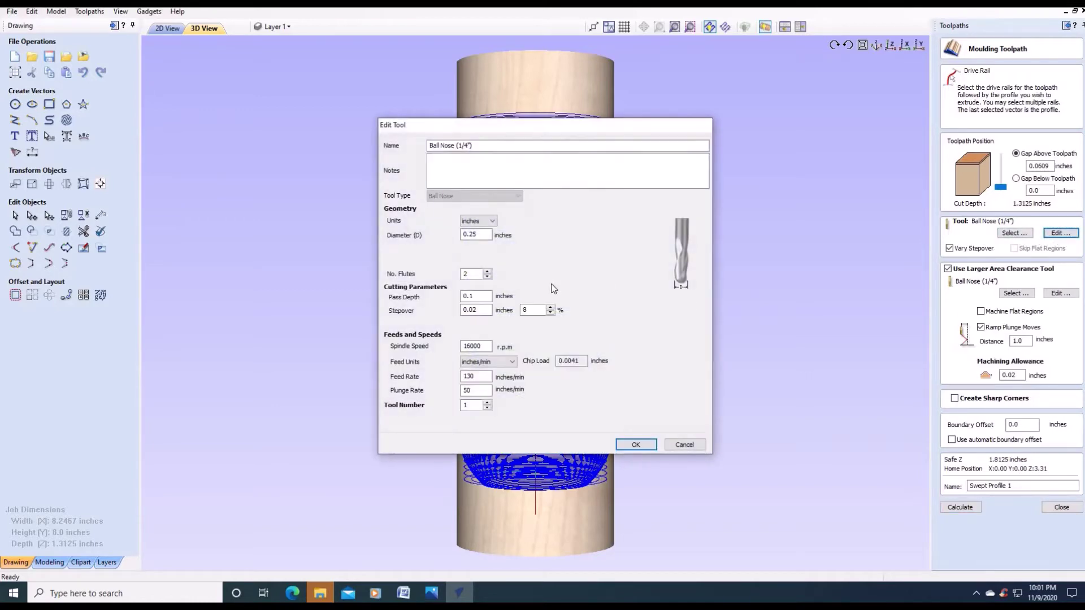
left_click(532, 310)
left_click(635, 445)
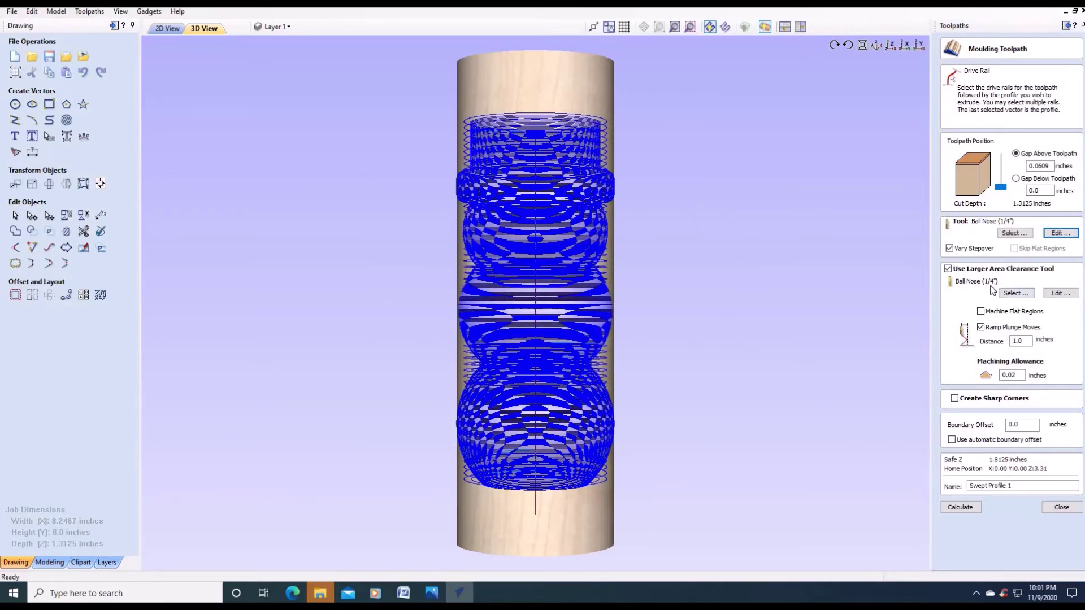
left_click(1060, 293)
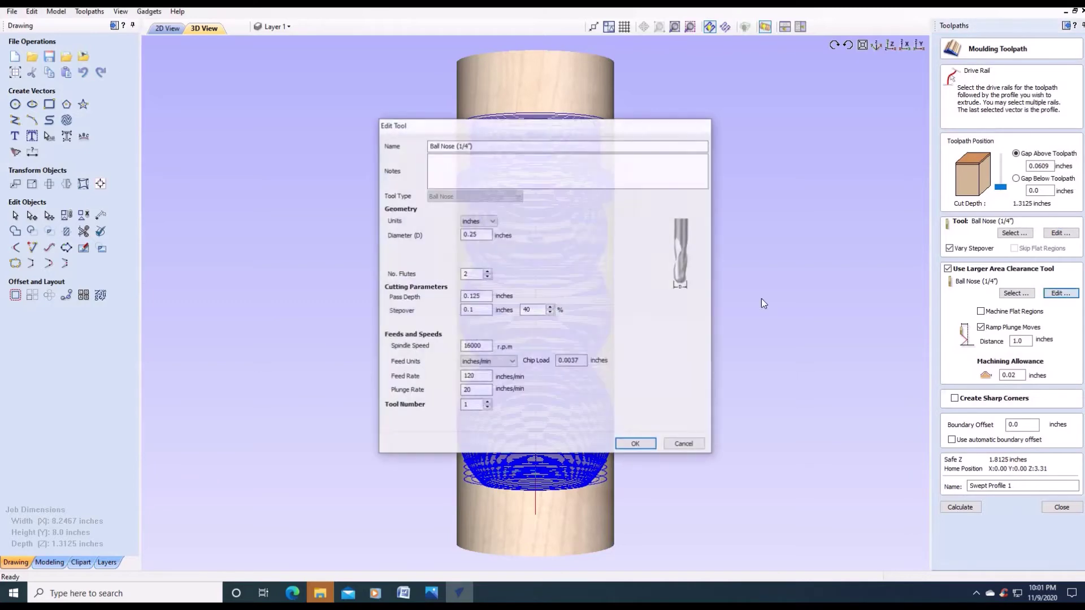
left_click(633, 444)
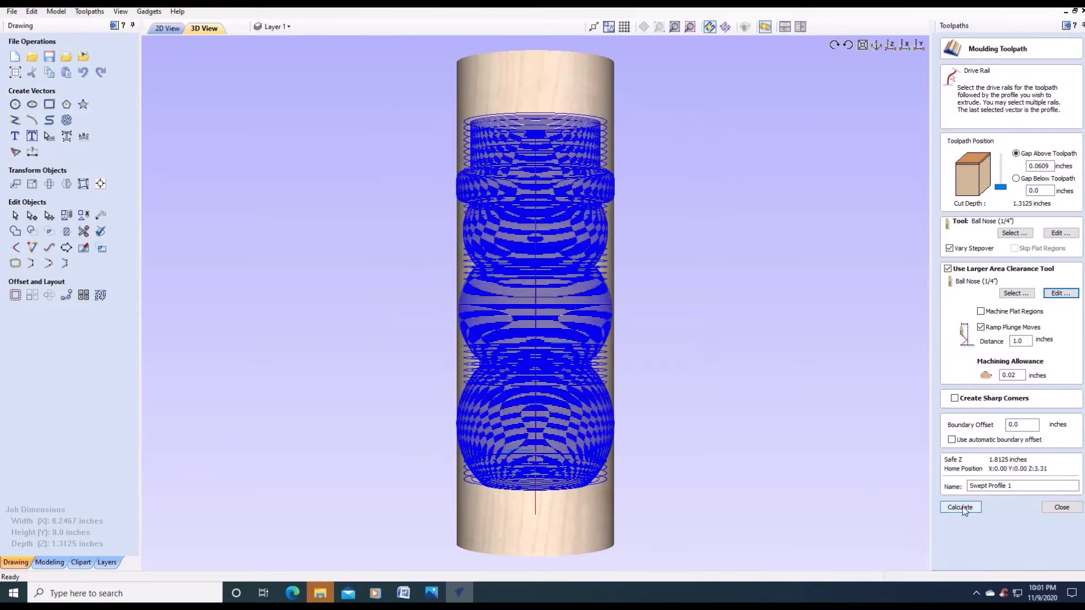
- Recalculate the moulding toolpath and simulate all toolpaths carving the snowman spindle
left_click(961, 507)
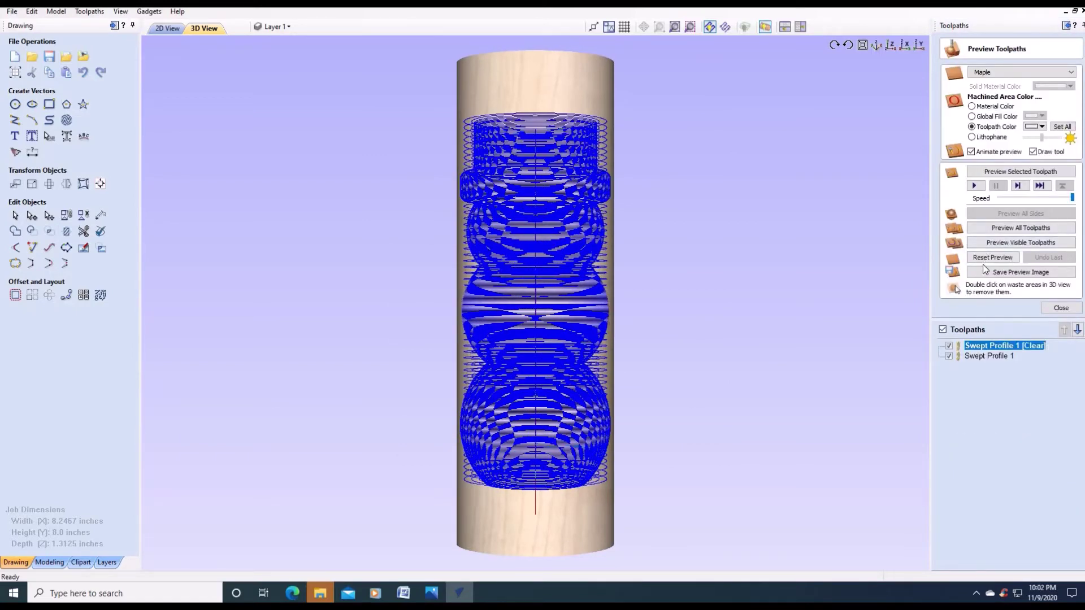
left_click(991, 229)
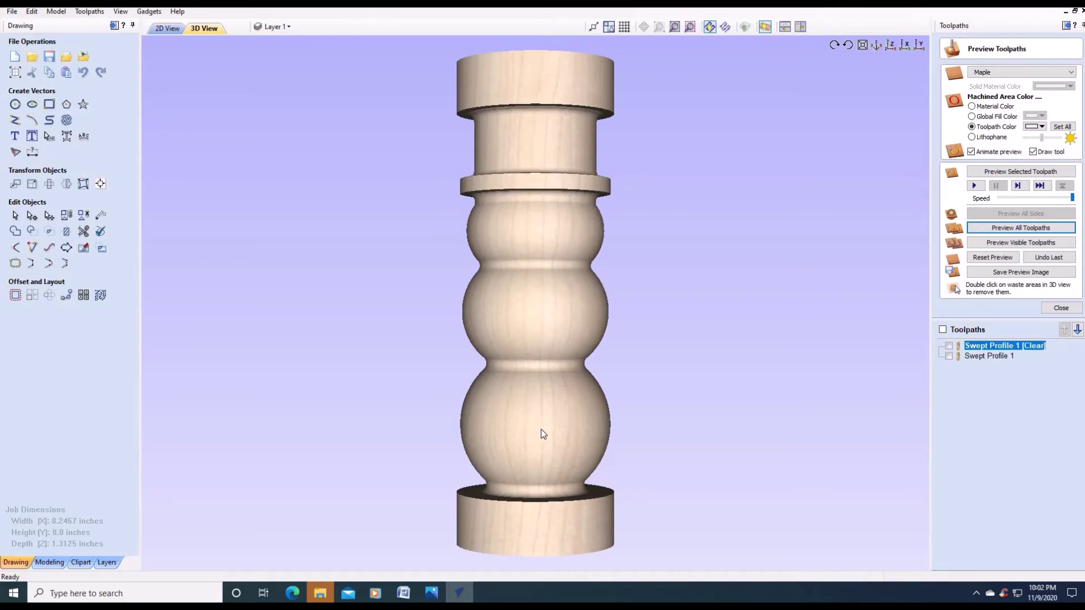
left_click(1053, 308)
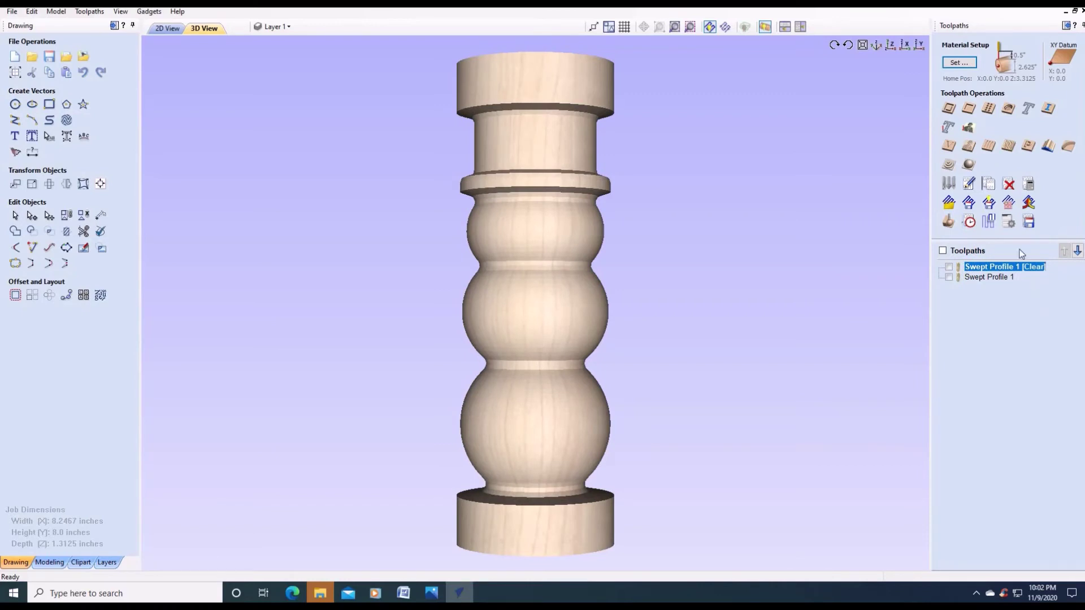
- Save Swept Profile 1 [Clear] as a CNCShark Rotary Wrap X .tap file on the Desktop
left_click(948, 267)
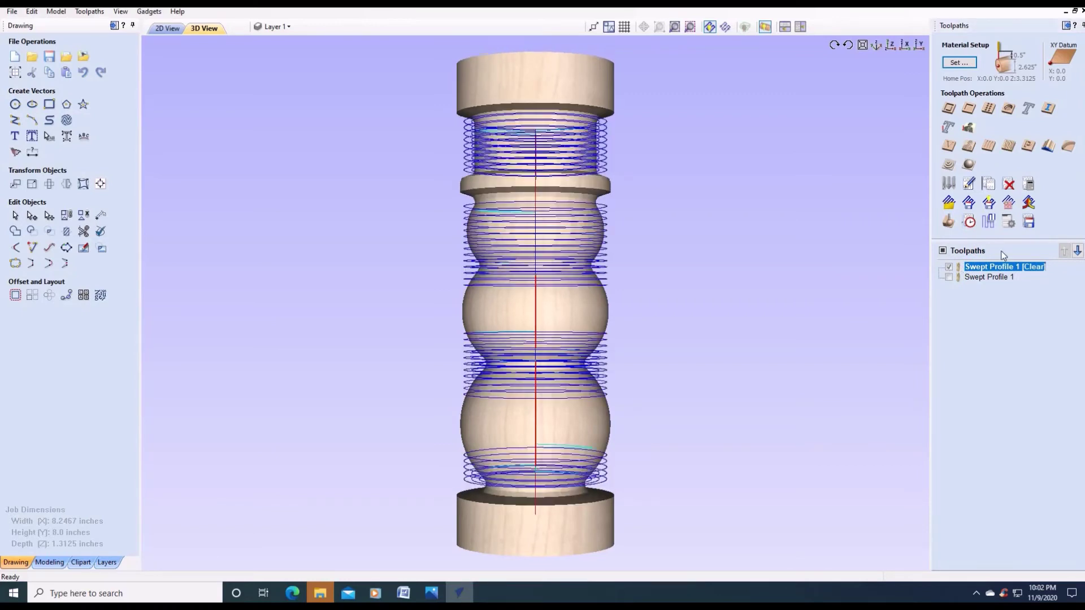
left_click(1029, 223)
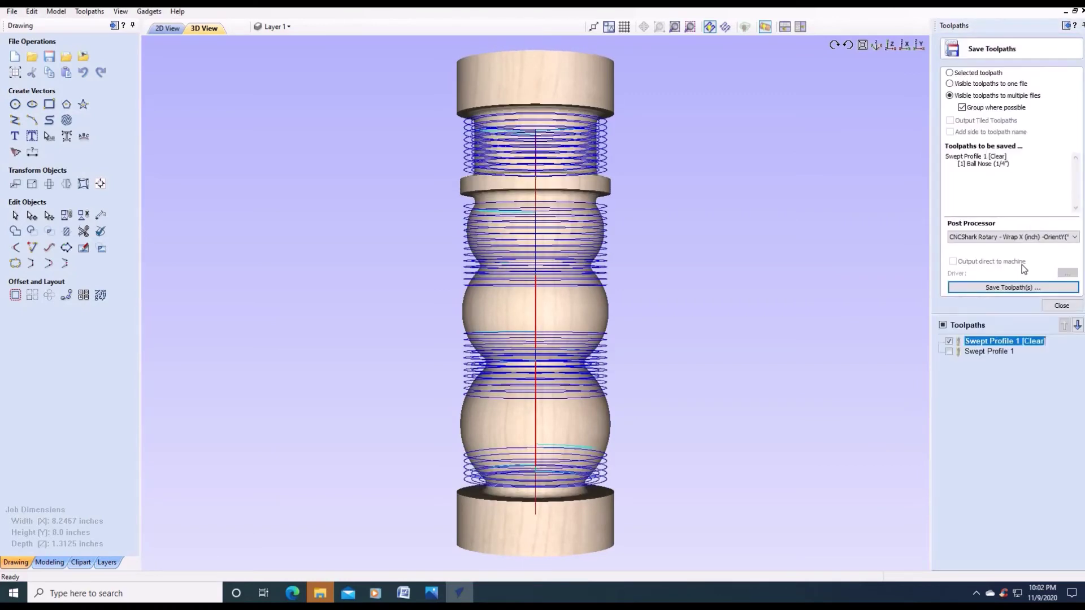
left_click(998, 288)
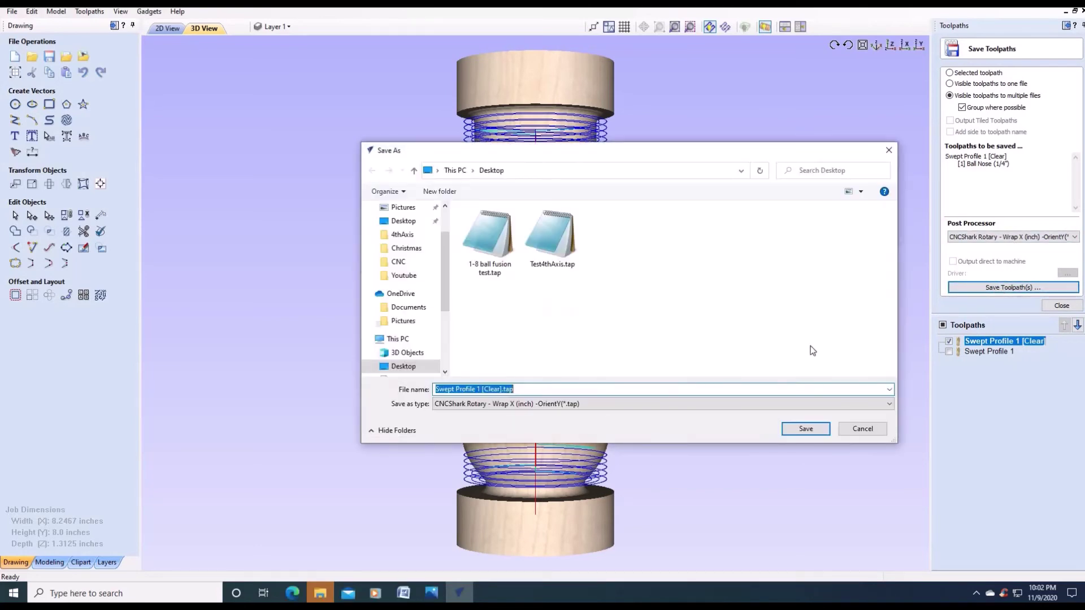
left_click(802, 428)
- Hide the clearance toolpath, show Swept Profile 1, and cancel saving its file
left_click(1071, 307)
left_click(950, 278)
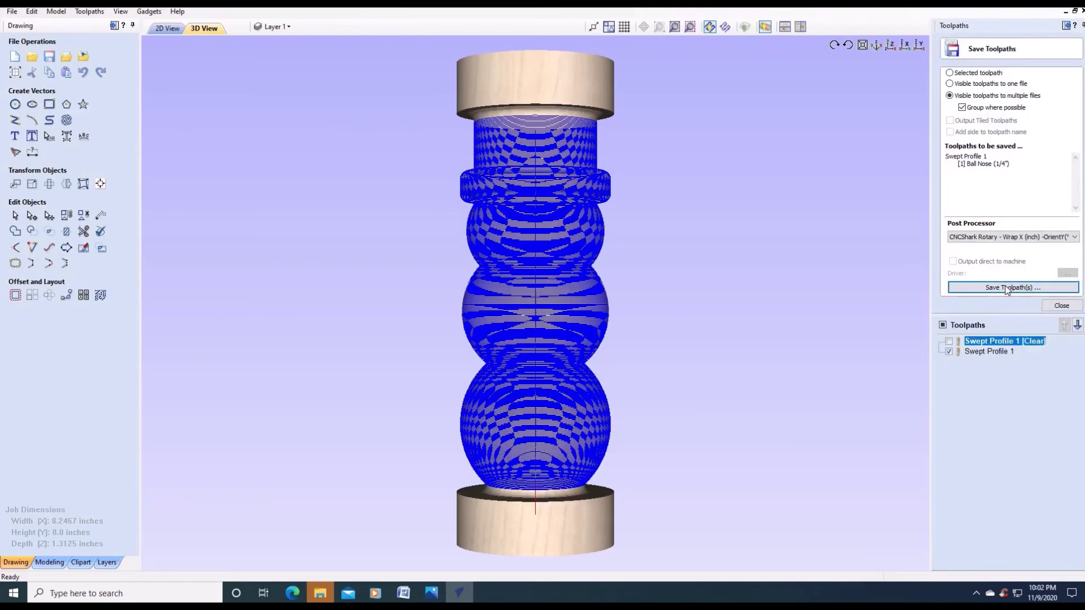
left_click(1006, 289)
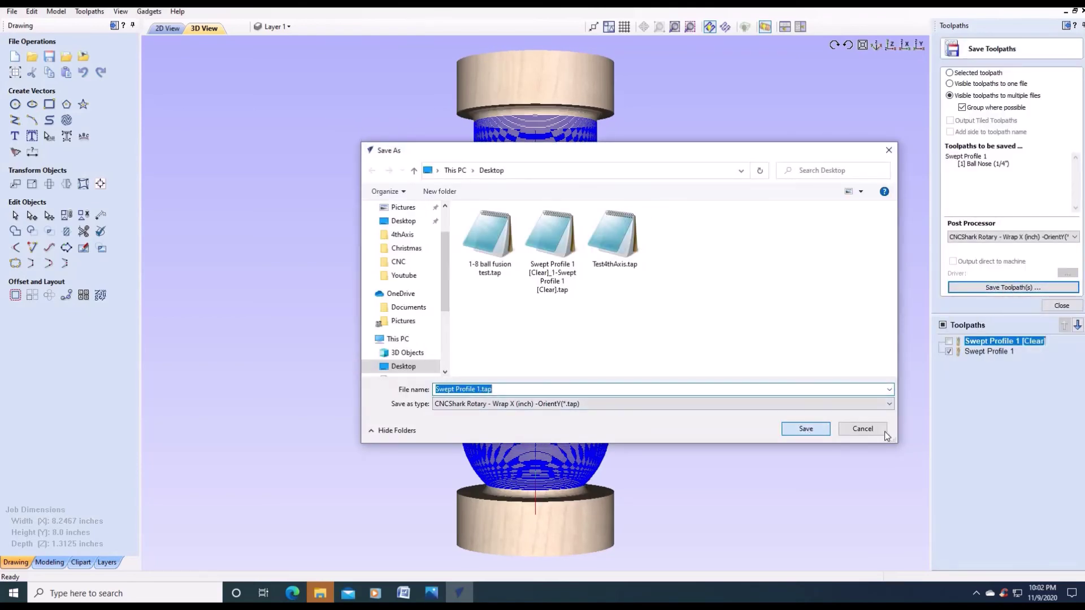
left_click(884, 432)
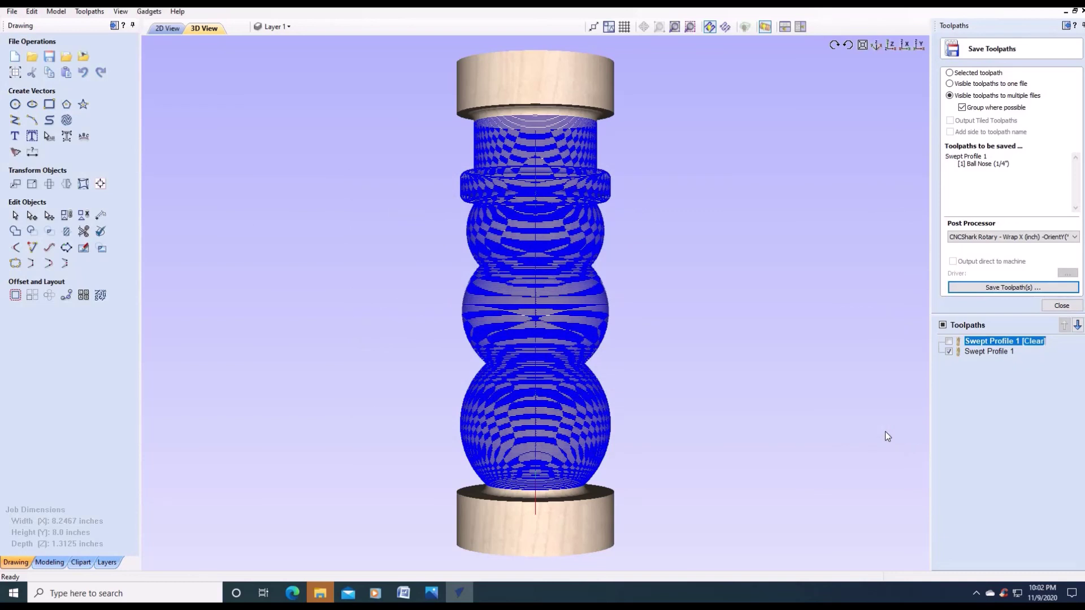